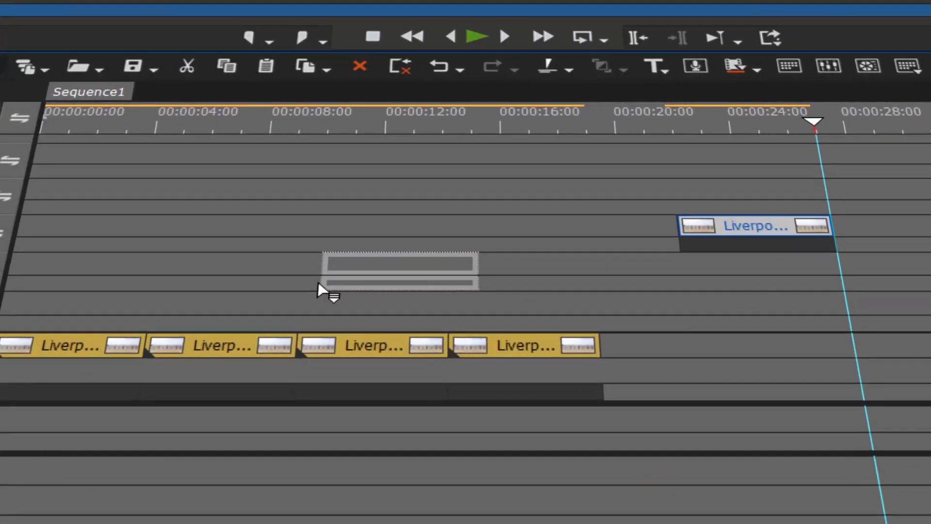
left_click_drag(318, 291, 41, 311)
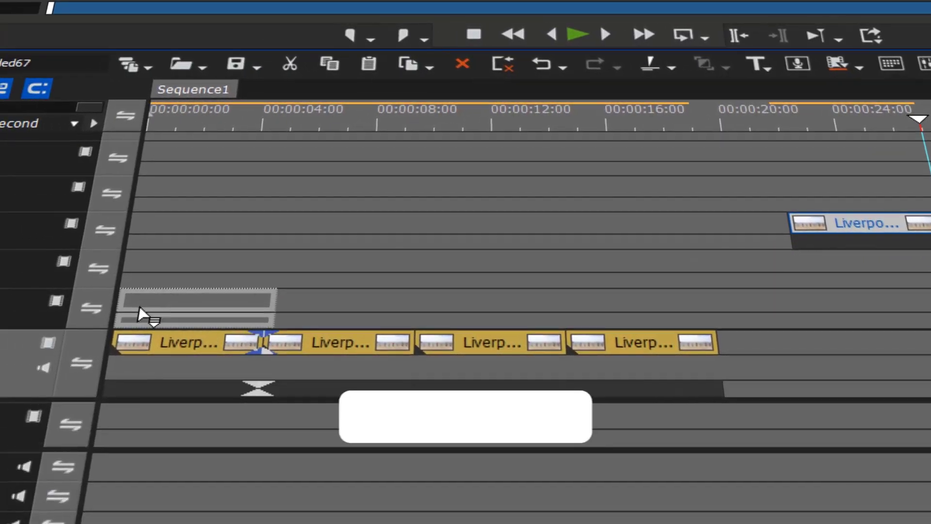
left_click(723, 297)
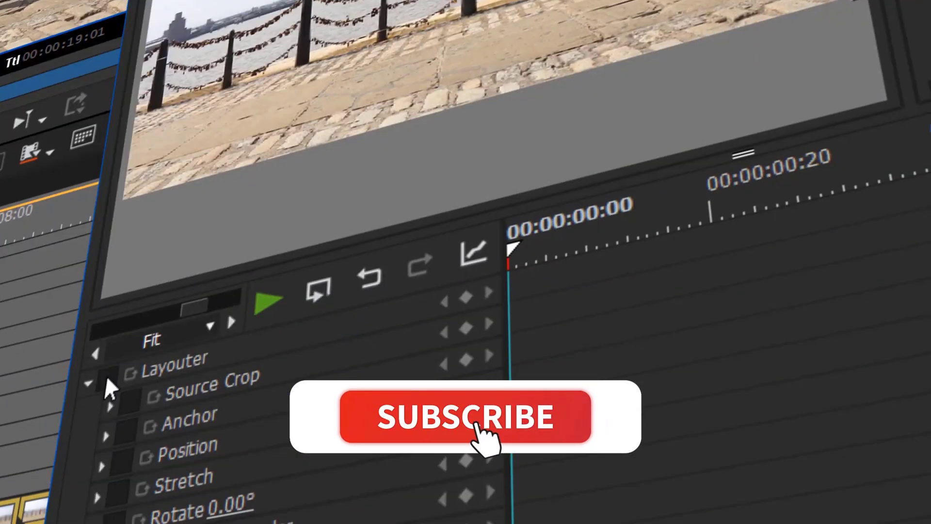
left_click(108, 335)
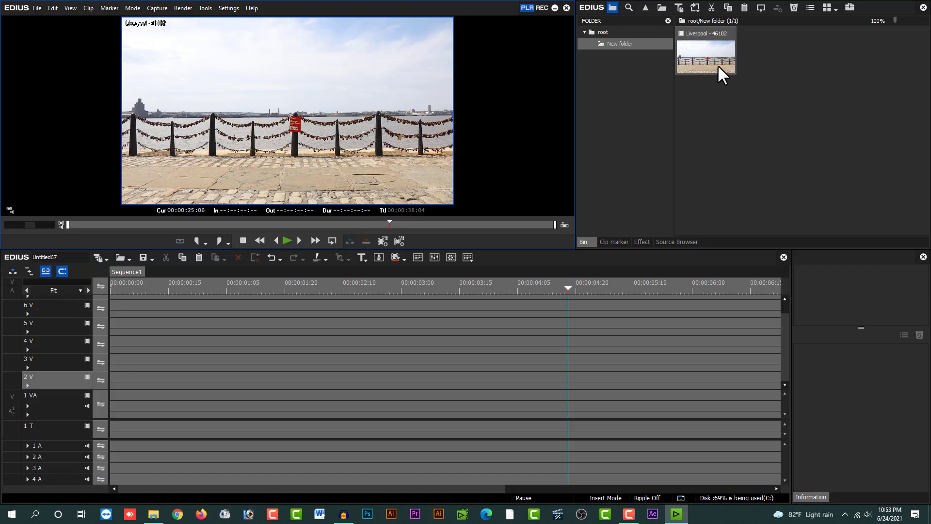
Place the Liverpool - 46102 clip at the start of track 1 VA in the timeline
mouse_move(718, 67)
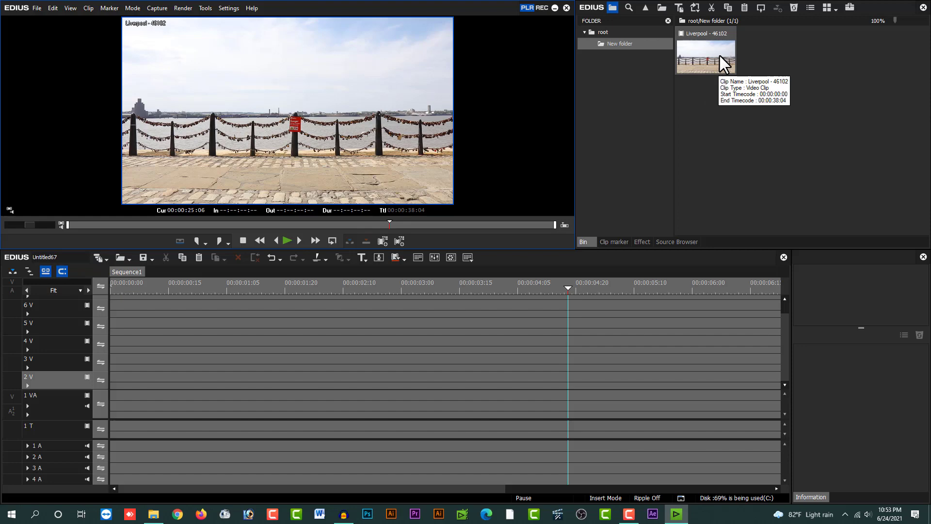
left_click_drag(719, 57, 90, 398)
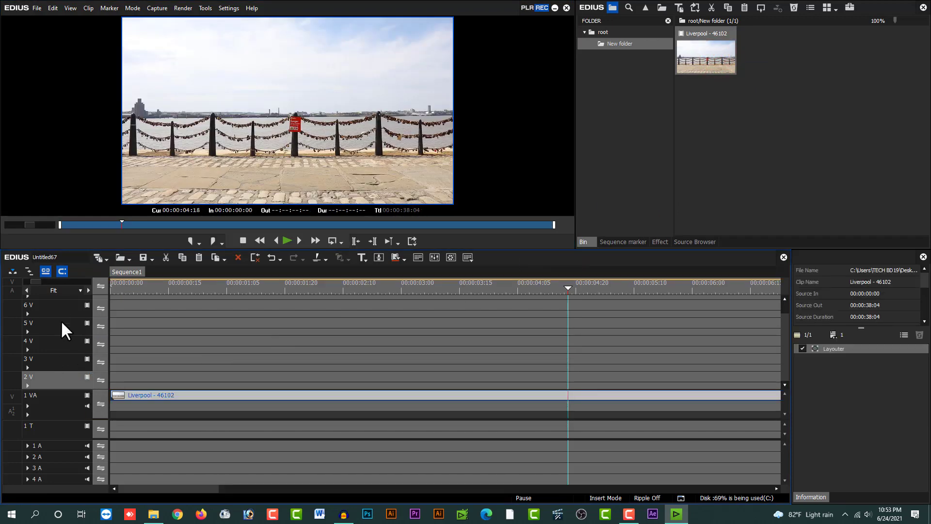
Play through the footage to examine when the walking man enters and leaves the frame
left_click(173, 287)
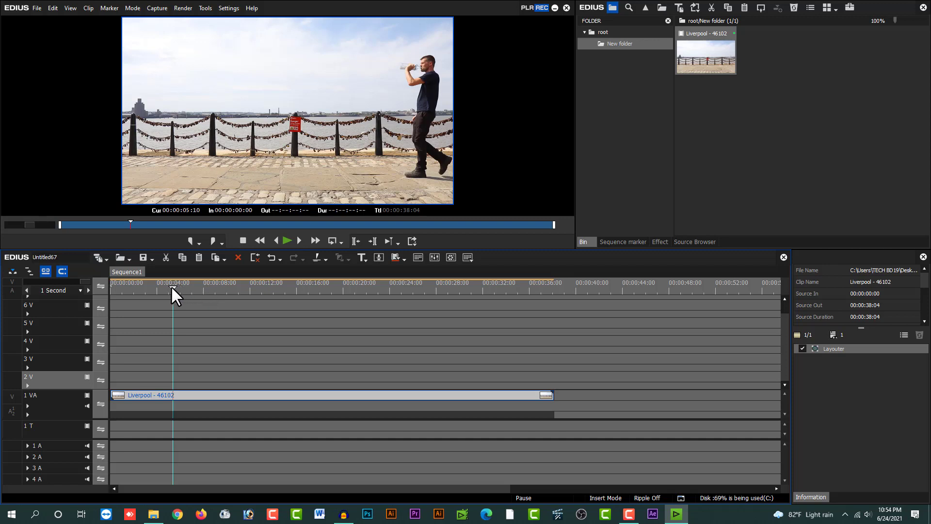
mouse_move(161, 286)
left_mouse_down()
mouse_move(80, 297)
mouse_move(151, 288)
left_mouse_up()
key("space")
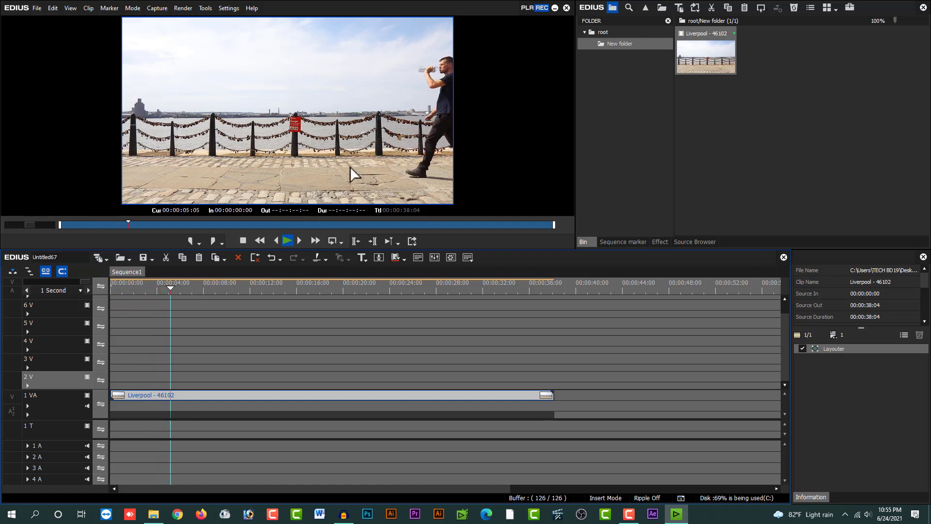
key("space")
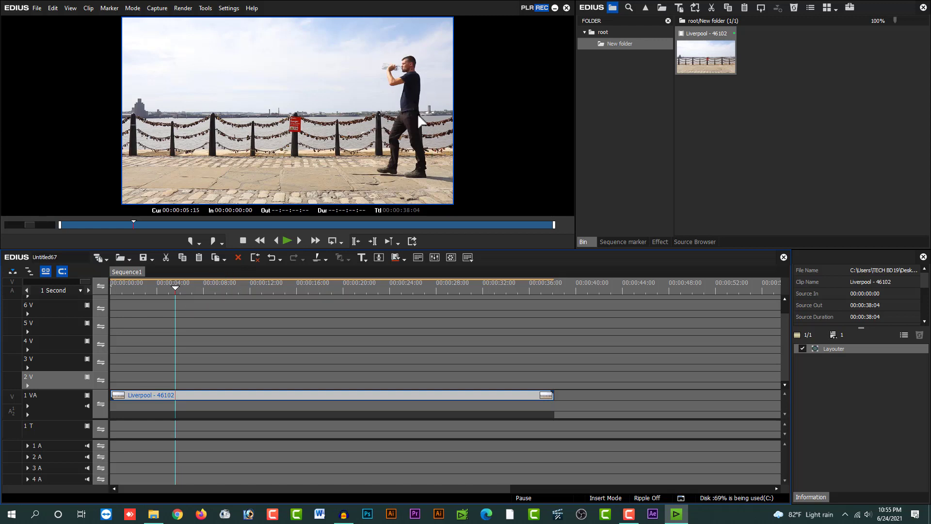
left_click_drag(154, 286, 108, 290)
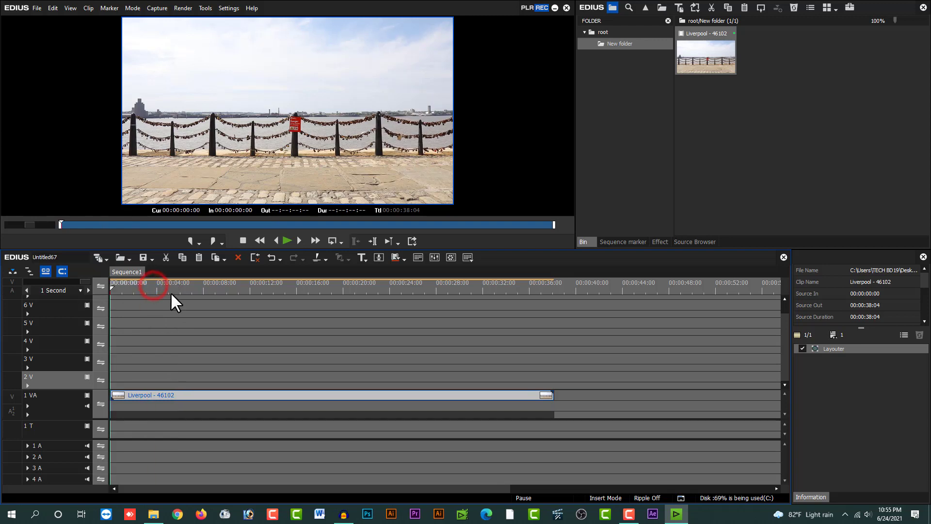
key("space")
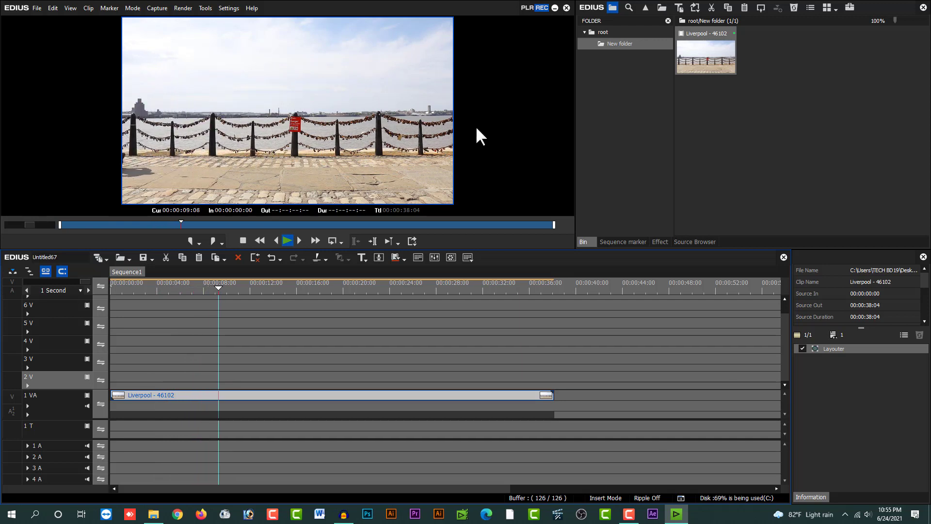
key("space")
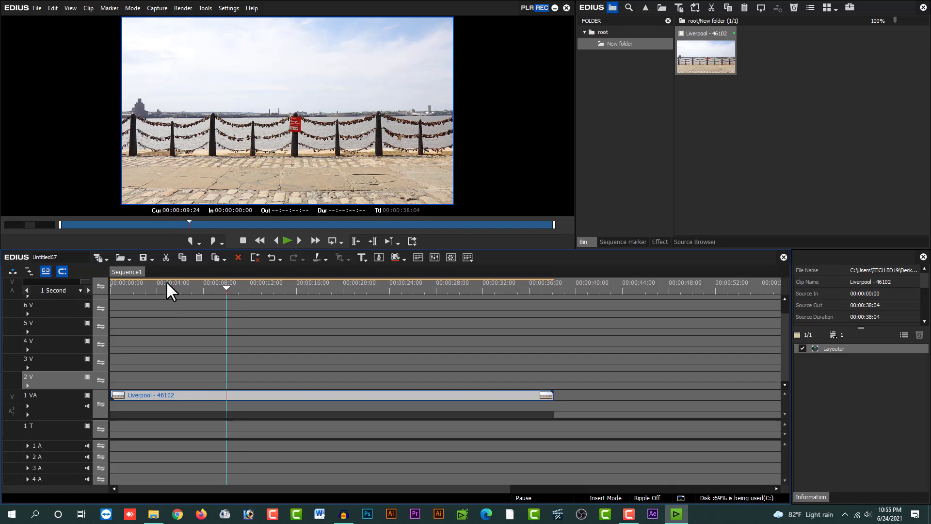
left_click(179, 286)
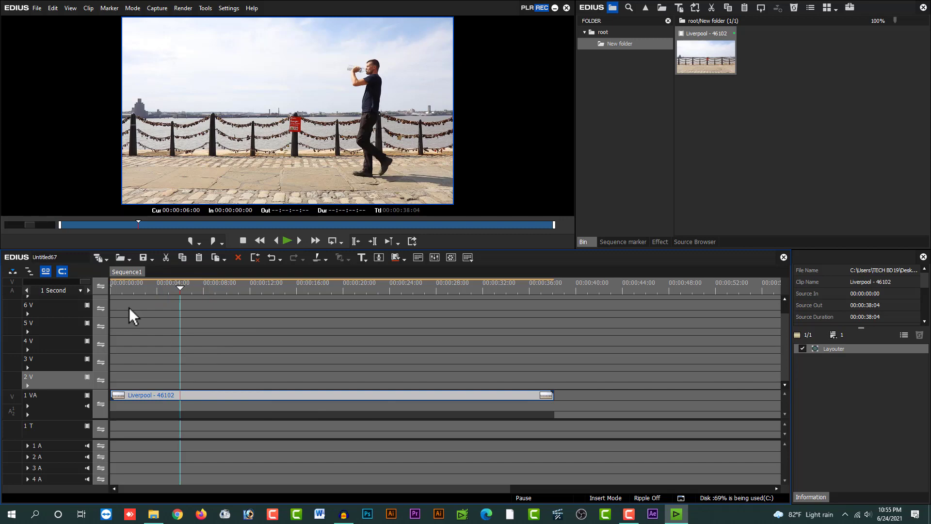
left_click_drag(129, 284, 100, 291)
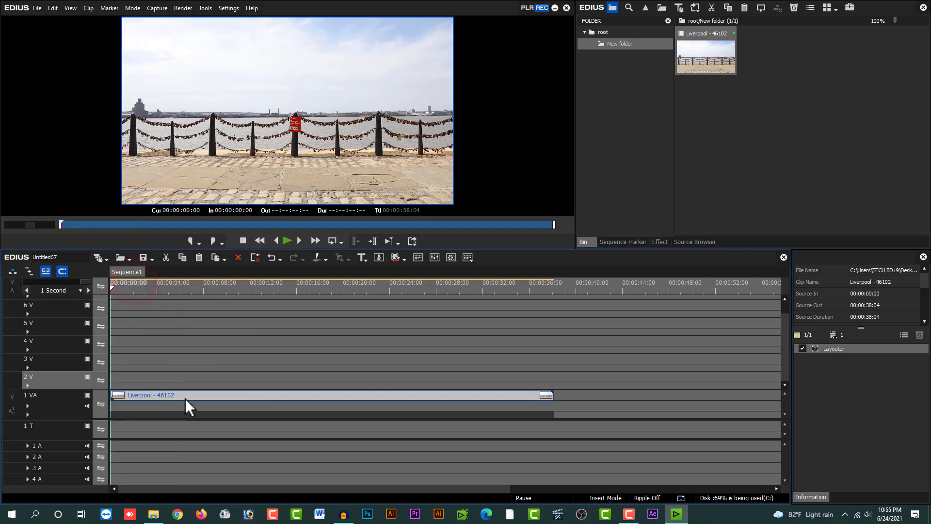
Split the Liverpool - 46102 clip at 00:00:04:19, just before the man enters the frame
key("space")
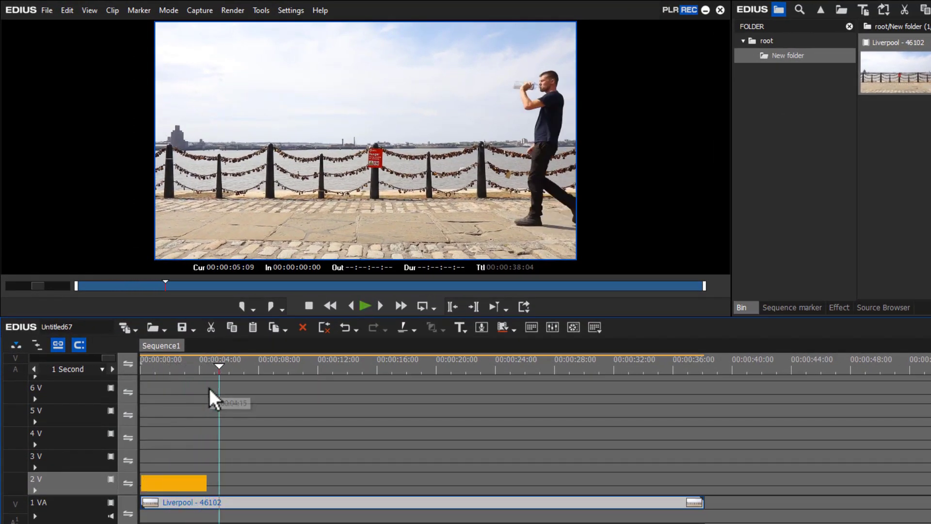
key("Left")
key("Left")
key("Left")
key("Left")
key("Left")
key("Left")
key("Left")
key("Left")
key("Left")
key("Left")
key("Left")
key("Left")
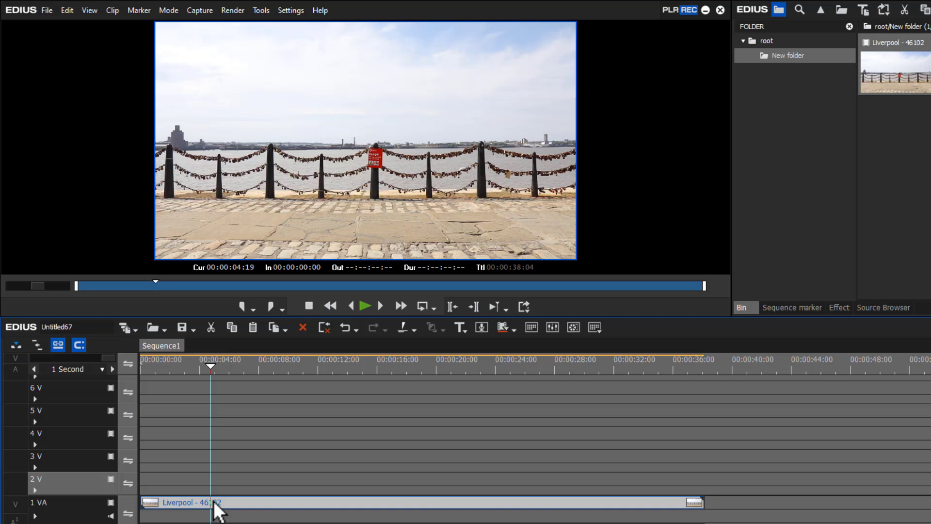
key("c")
Move the long segment containing the walking man up to track 4 V, keeping its start at the split point
left_click(183, 505)
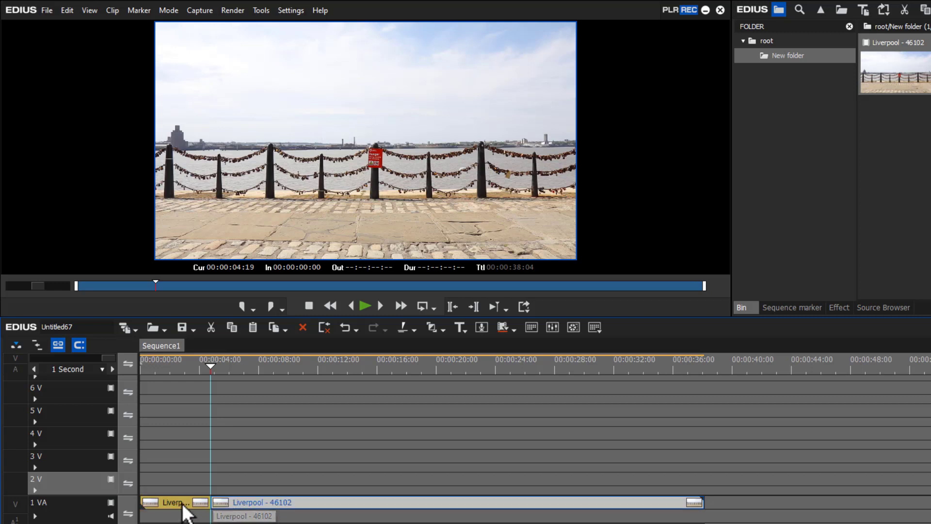
left_click(188, 501)
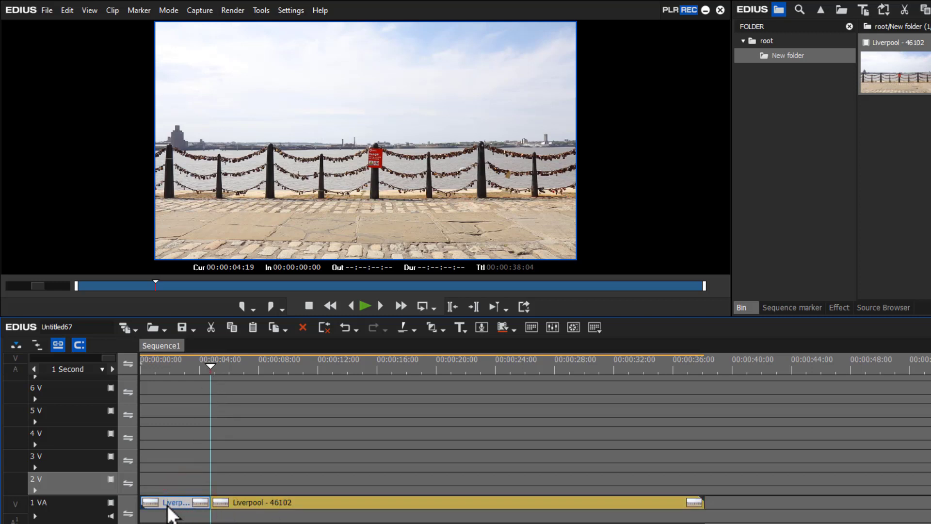
left_click_drag(273, 504, 271, 440)
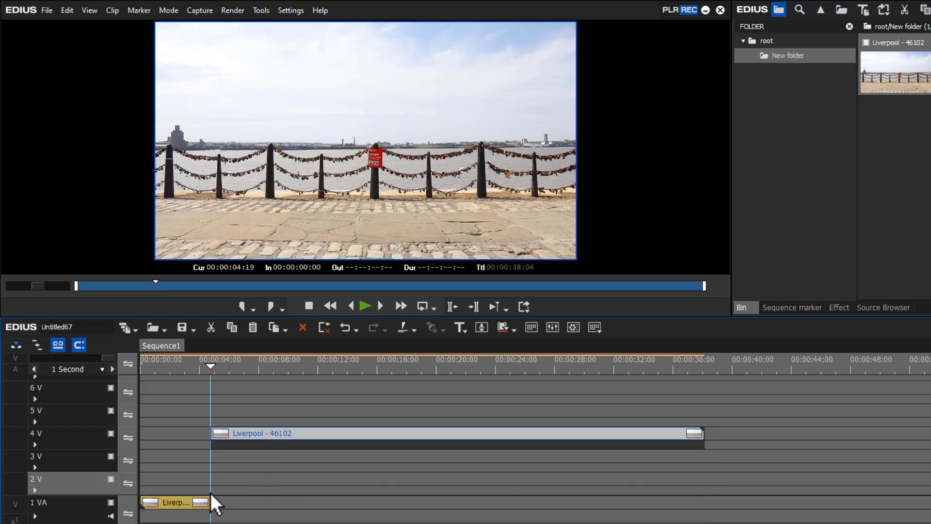
Copy the short empty-background segment, paste it three times end to end on track 1 VA, and check the row of clips
left_click(194, 499)
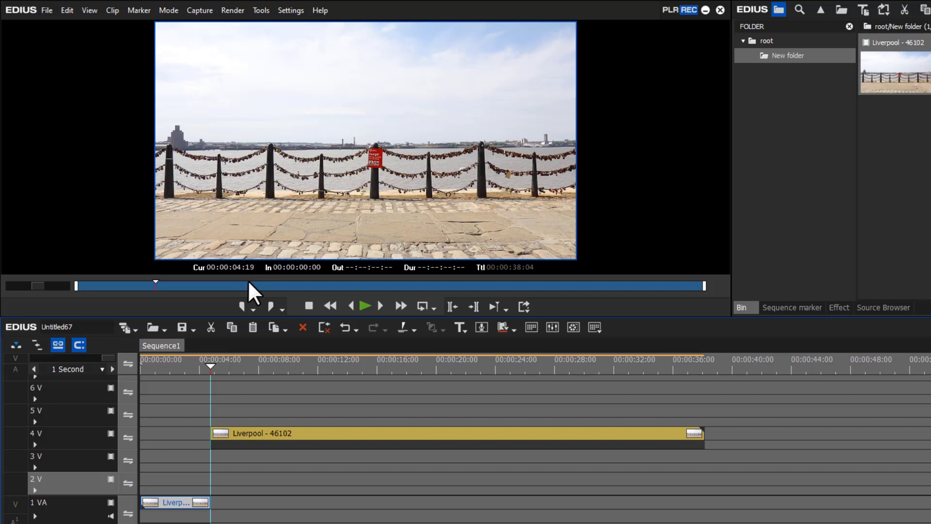
left_click(191, 501)
left_click(184, 502)
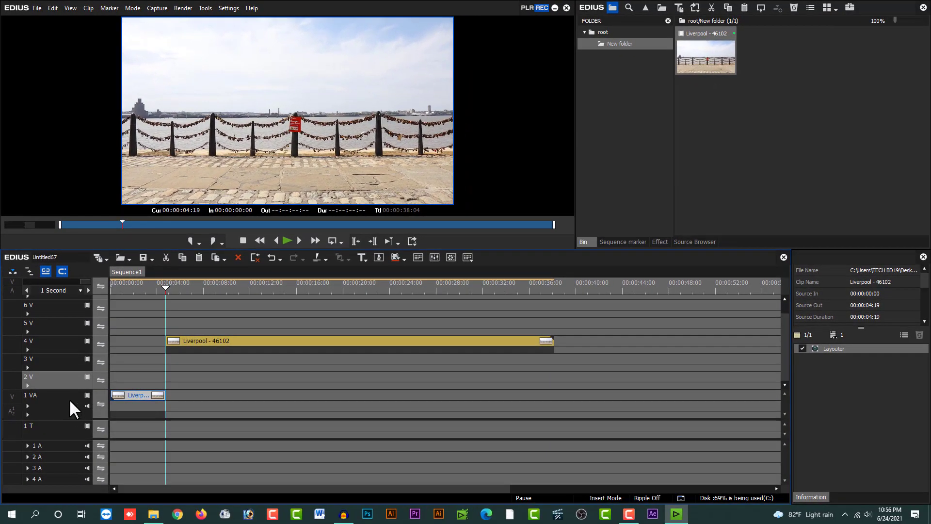
left_click(64, 396)
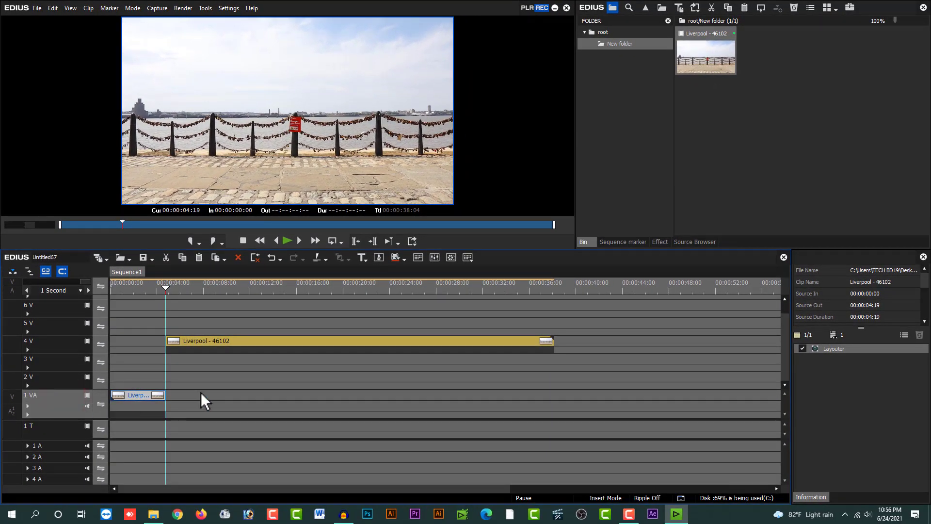
key("ctrl+v")
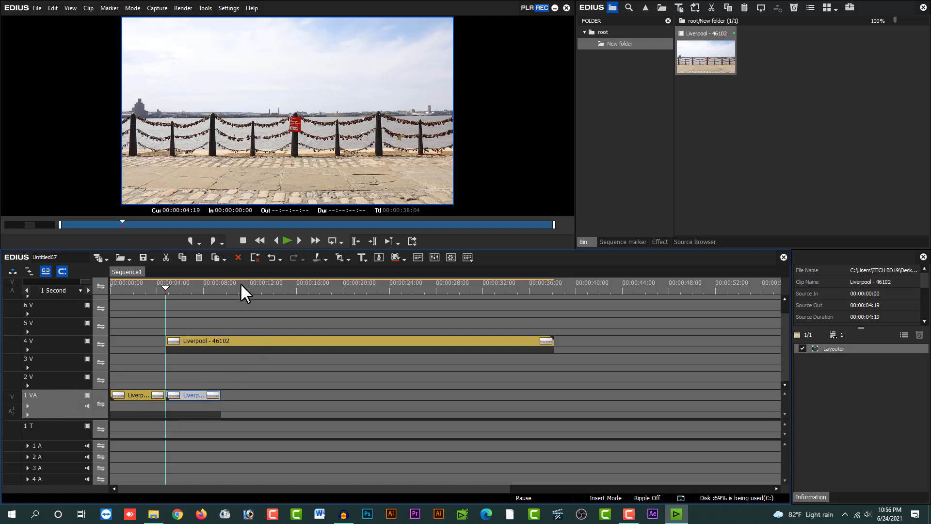
key("ctrl+v")
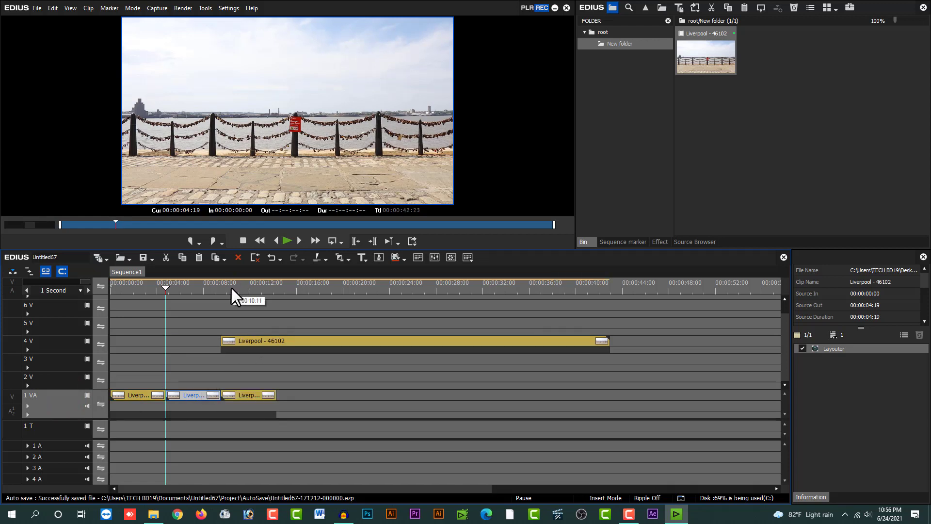
key("ctrl+v")
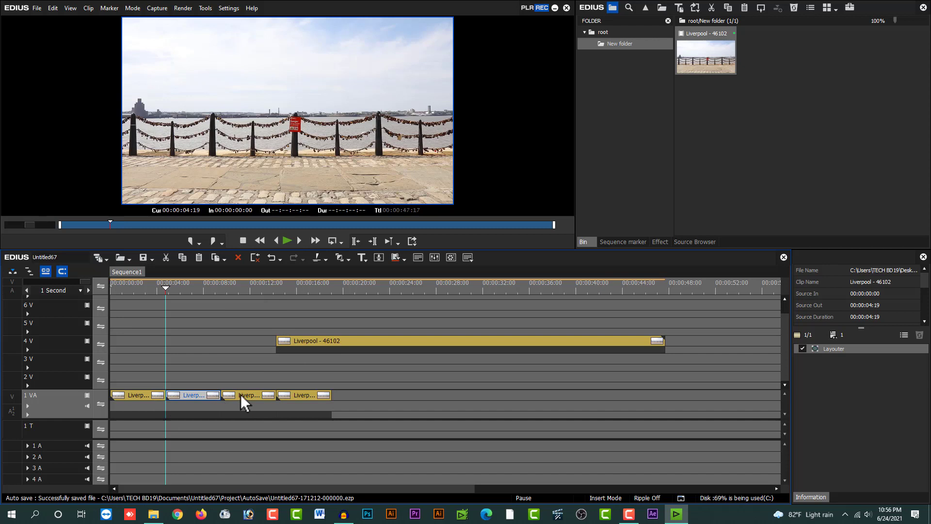
left_click(329, 290)
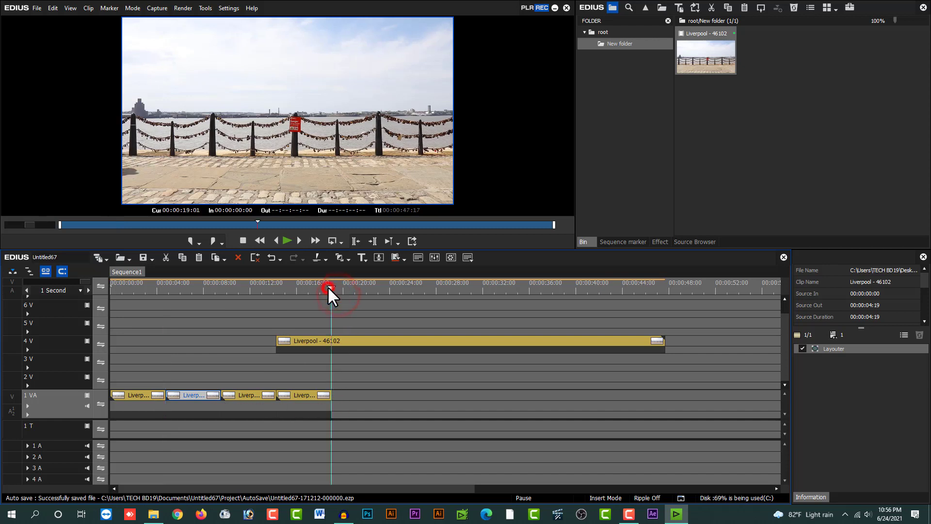
left_click(197, 285)
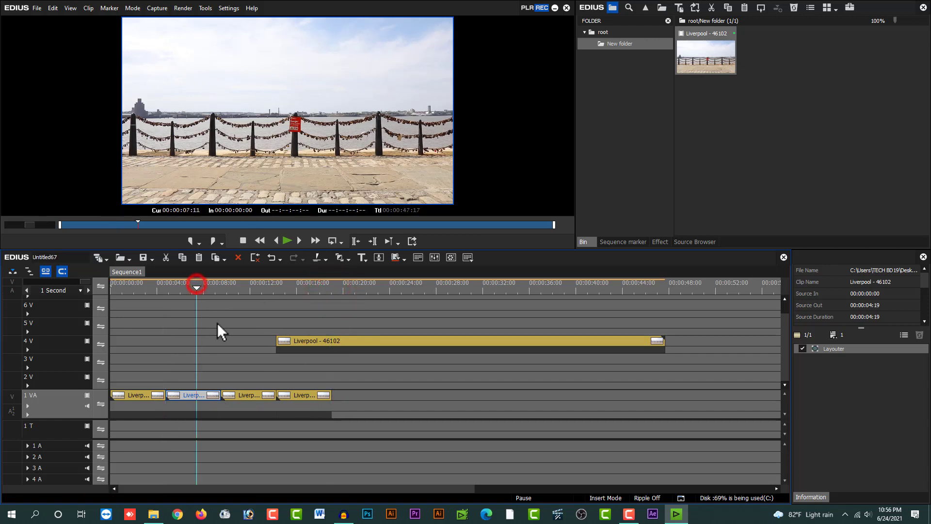
left_click(276, 288)
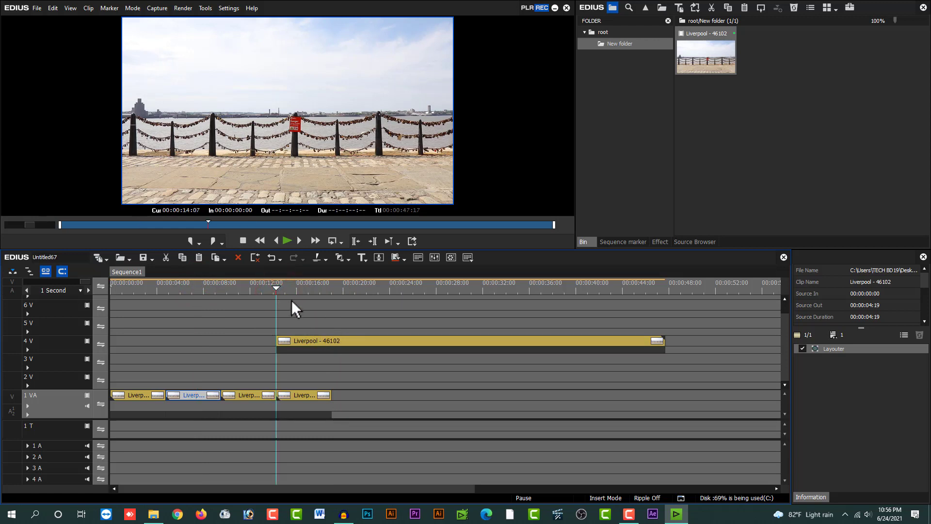
Shift the long 4 V clip to start at about 00:00:22 and trim away everything after 00:00:26:24, once the man has left
left_click_drag(353, 343, 441, 342)
left_click(366, 288)
key("space")
key("space")
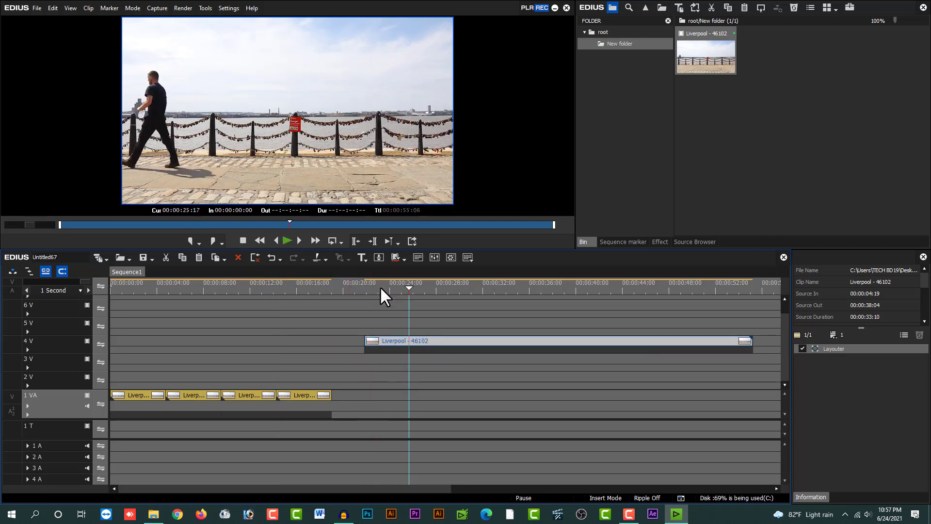
left_click(365, 284)
key("space")
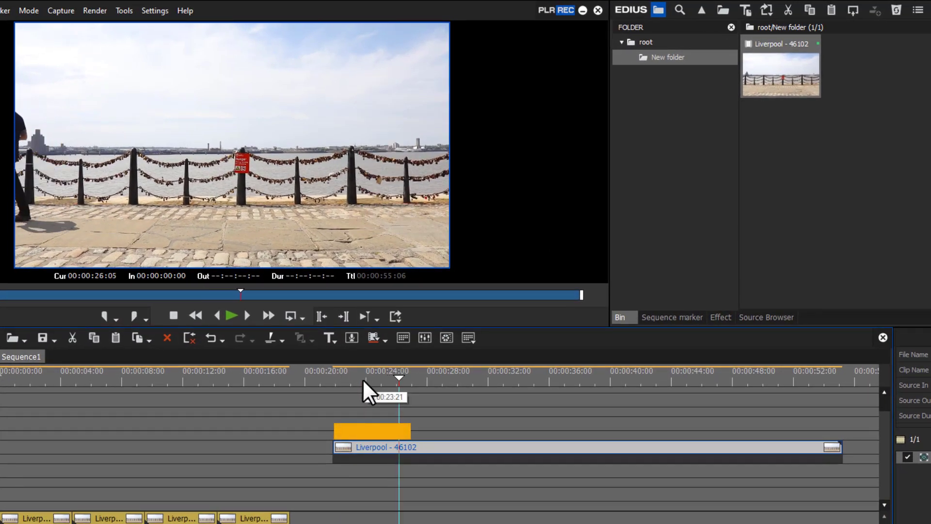
key("space")
key("c")
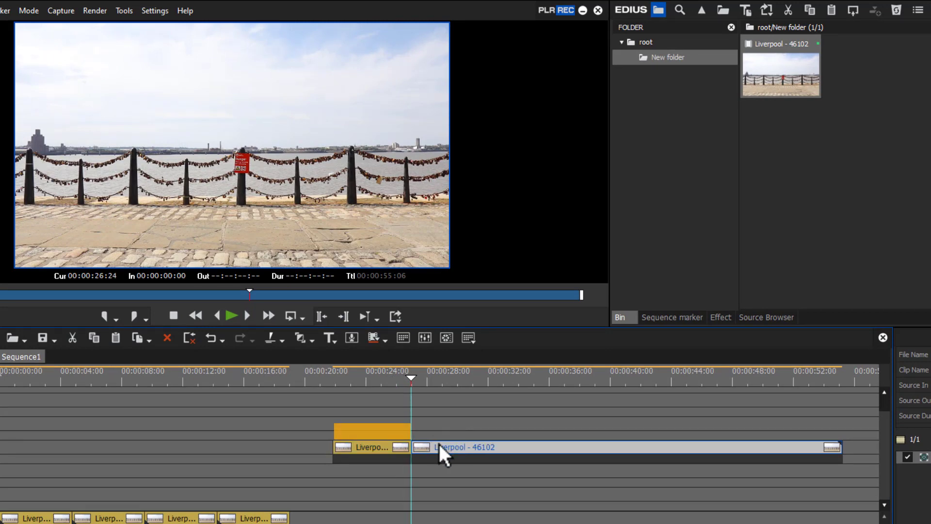
left_click(470, 447)
key("Delete")
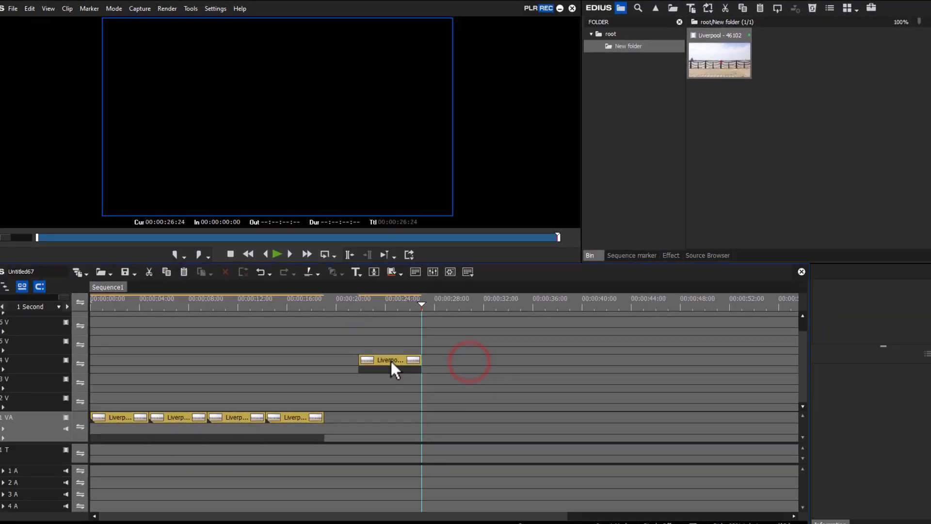
Move the trimmed walking clip to the start of track 2 V and play the sequence from the beginning with the timeline fitted
left_click(390, 360)
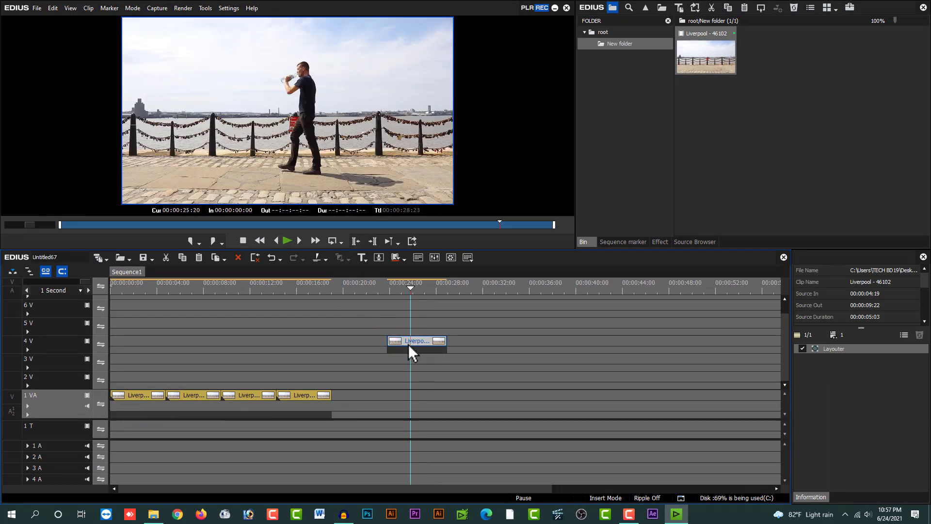
left_click_drag(415, 340, 128, 376)
left_click(124, 287)
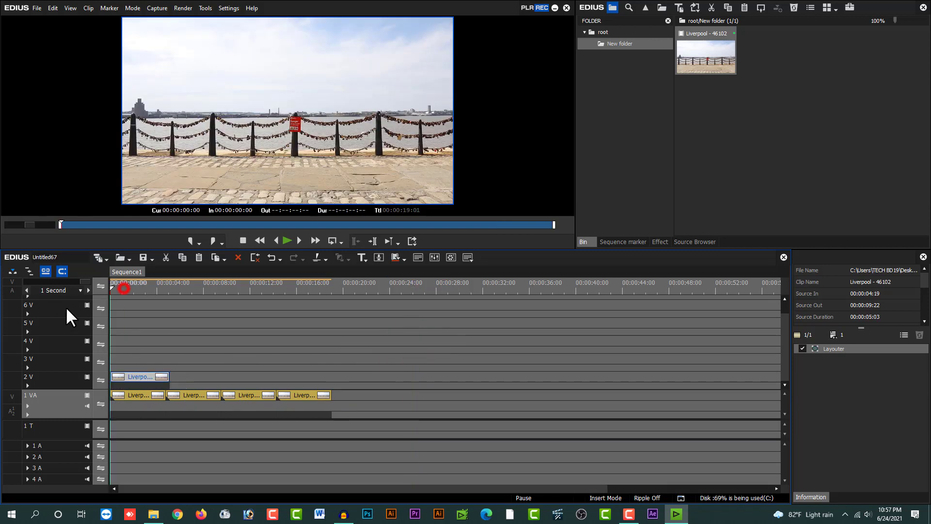
key("ctrl+0")
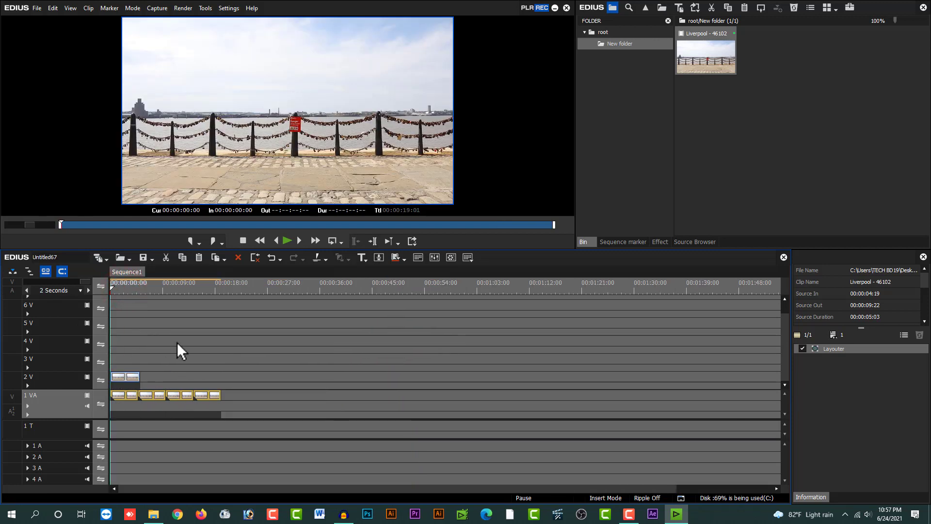
key("space")
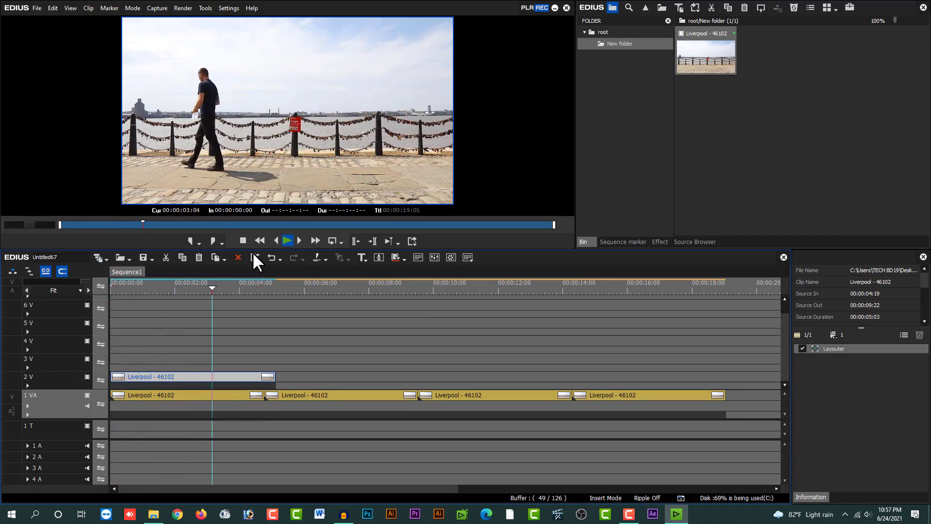
Replay the walk and split the 2 V clip at 00:00:03:18, while the man is near the left side of the frame
key("space")
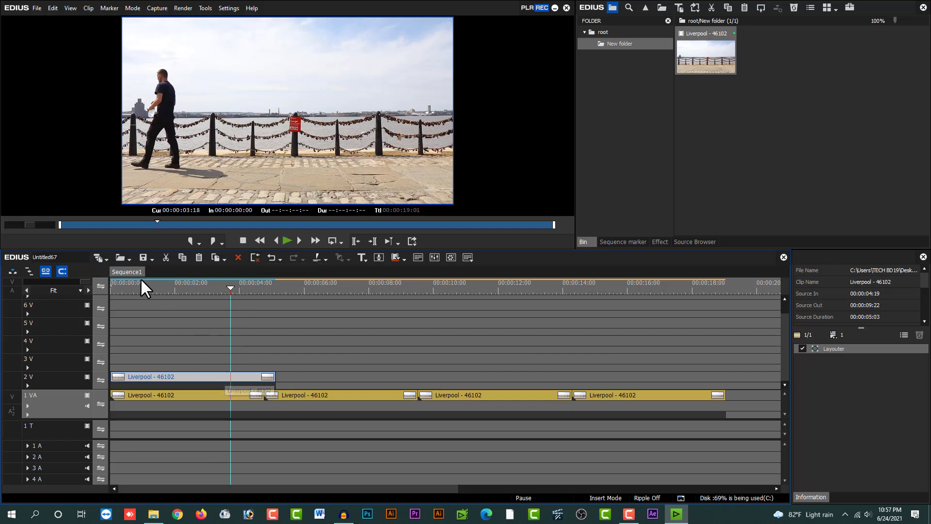
key("Home")
key("space")
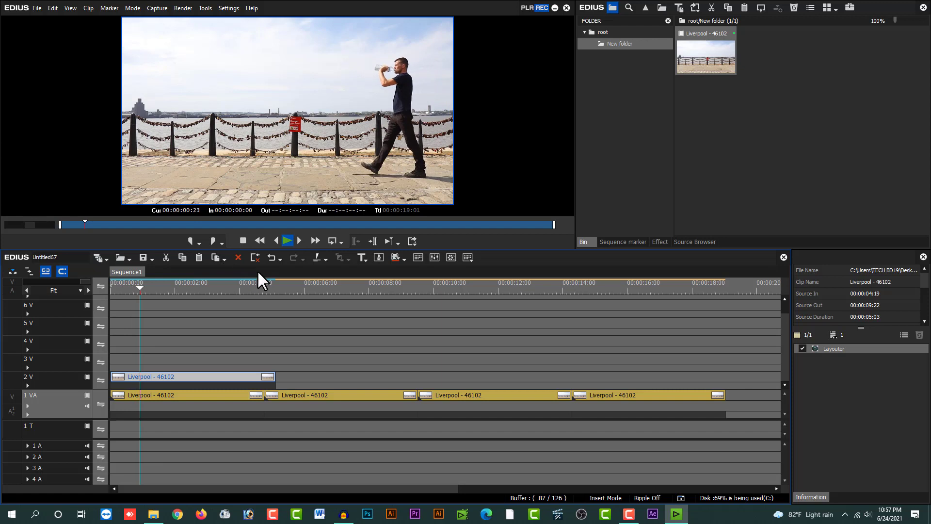
left_click(231, 303)
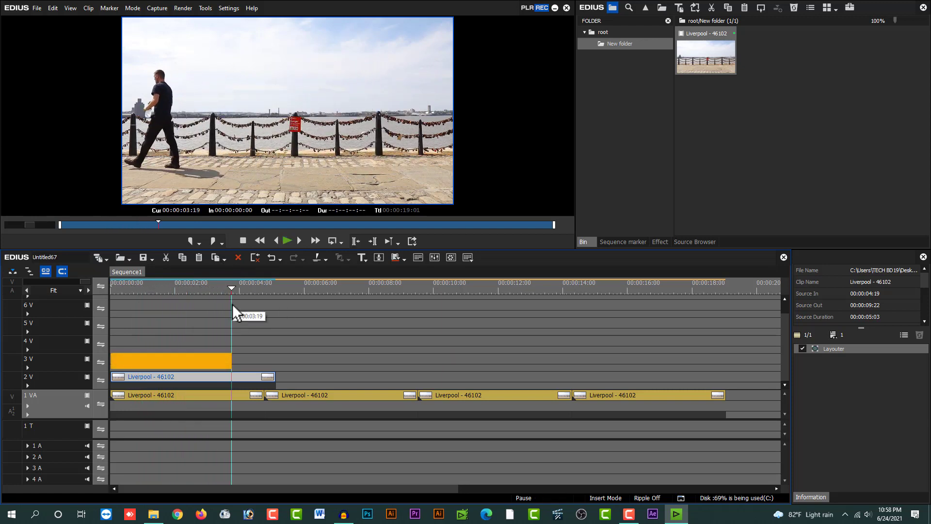
key("Left")
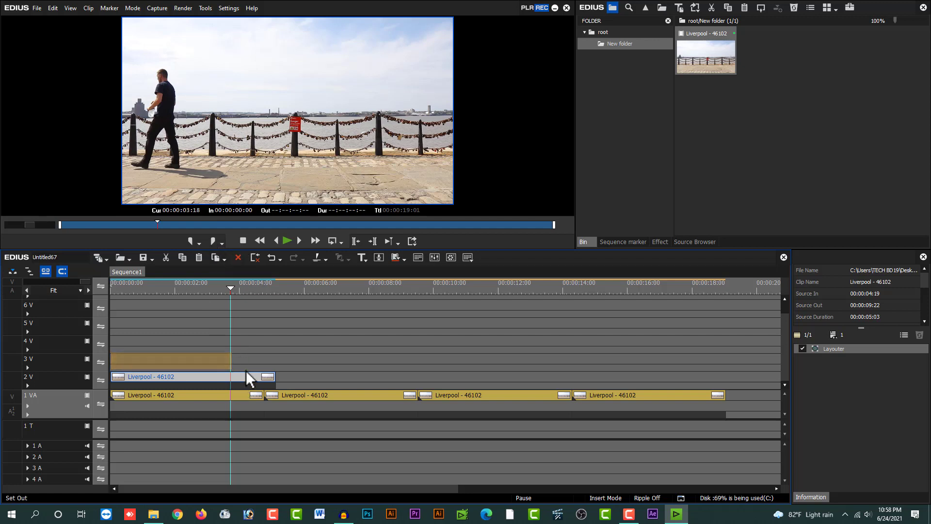
key("c")
left_click(200, 377)
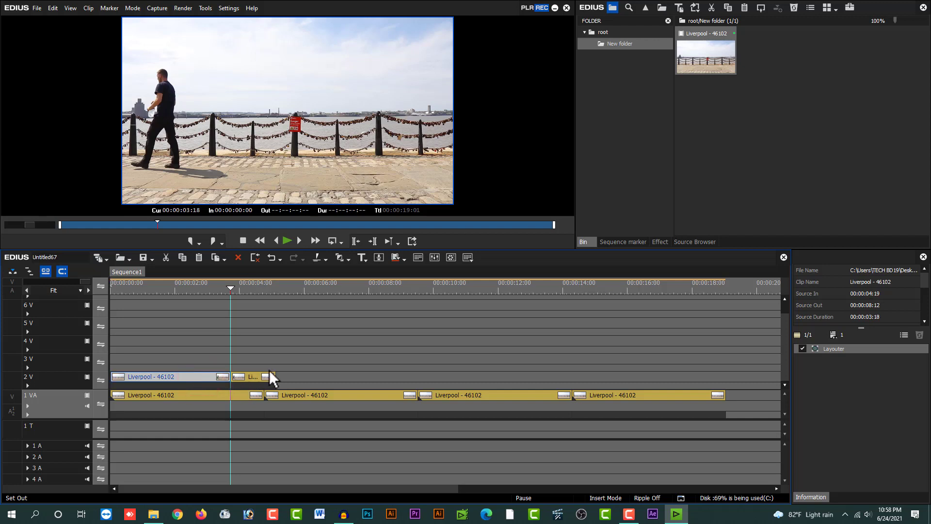
Scrub and play the early part of the walk, stepping frame by frame around 00:00:01:15 to find where a second copy can start
left_click(138, 290)
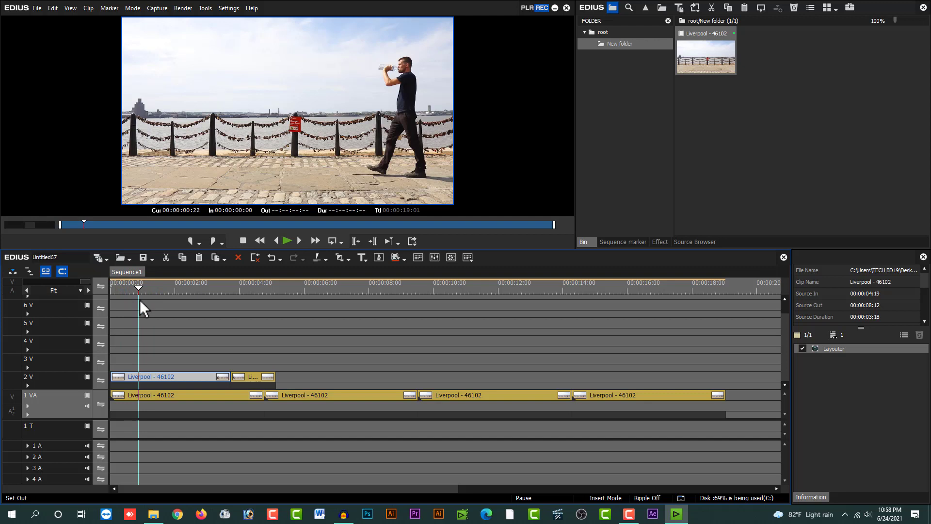
left_click_drag(138, 285, 140, 287)
key("space")
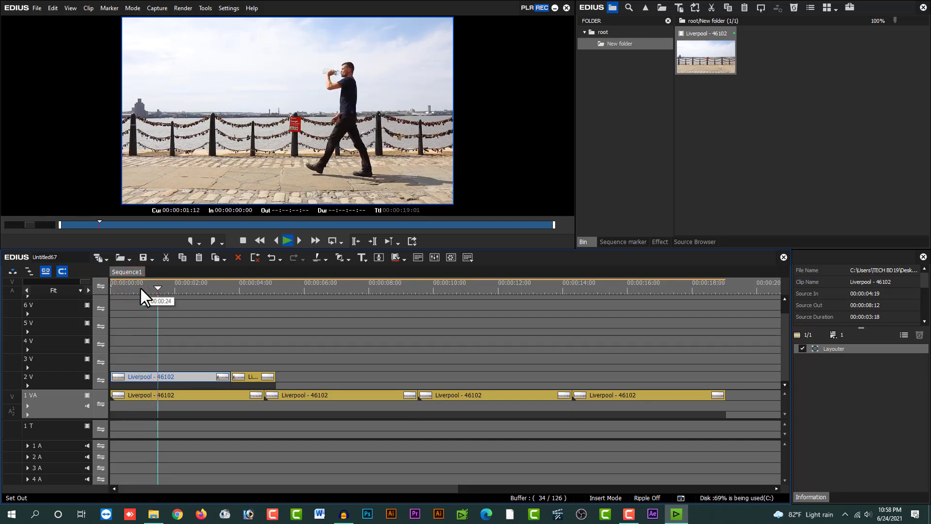
key("space")
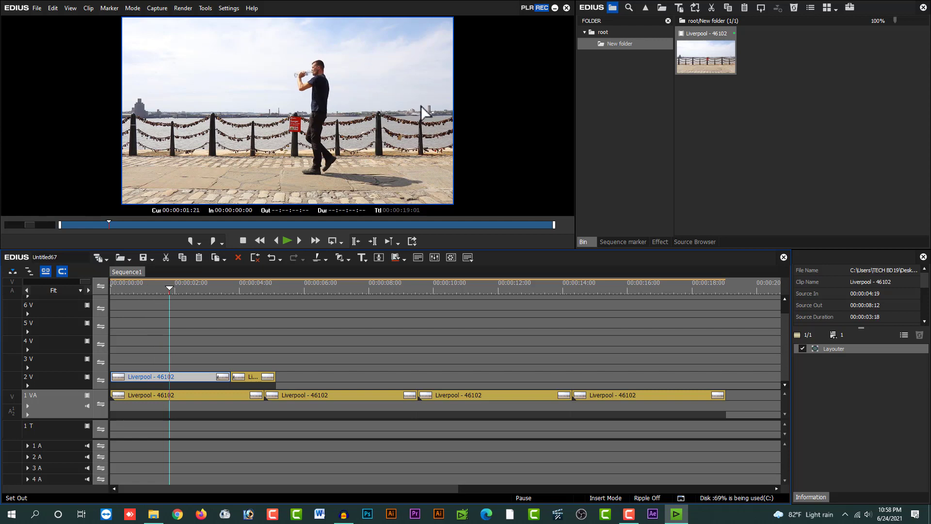
left_click_drag(167, 289, 165, 289)
key("Left")
key("Left")
key("Left")
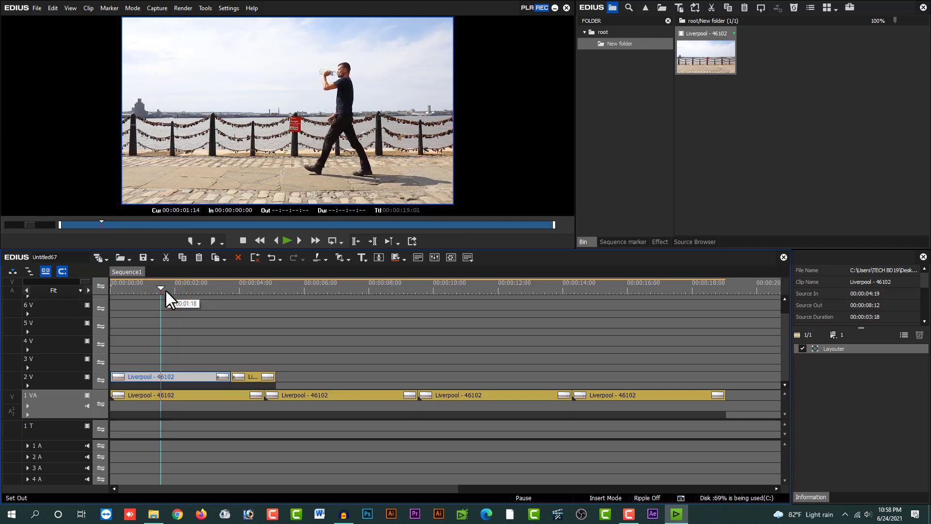
key("Right")
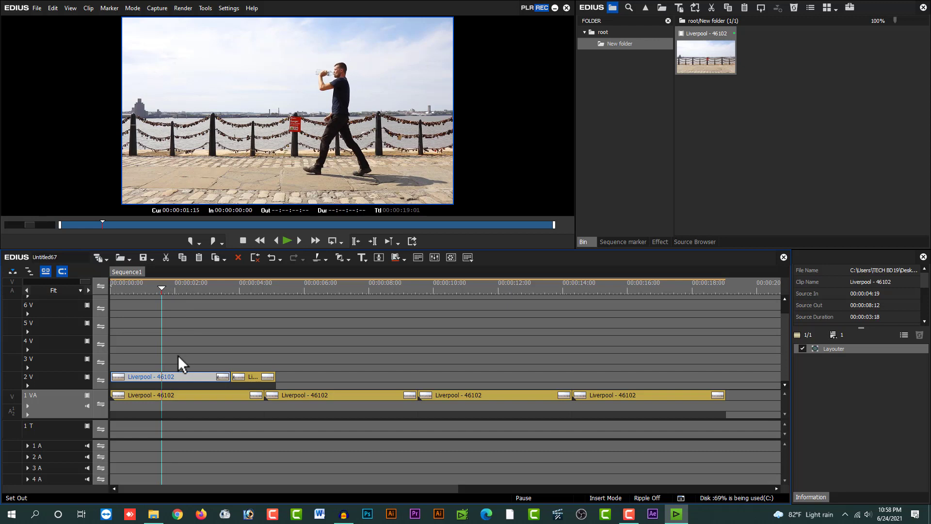
Paste a copy of the first 2 V walking segment onto track 3 V, starting at 00:00:01:14
left_click(51, 362)
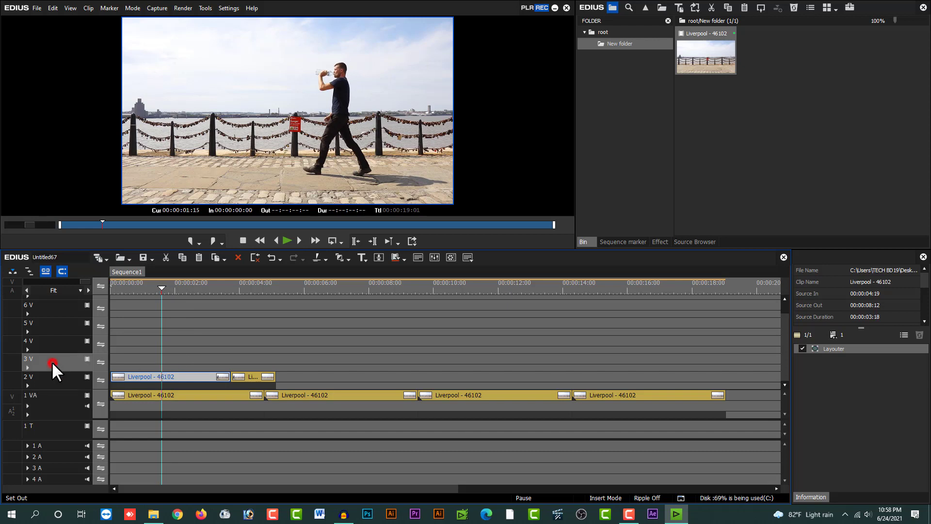
left_click(140, 395)
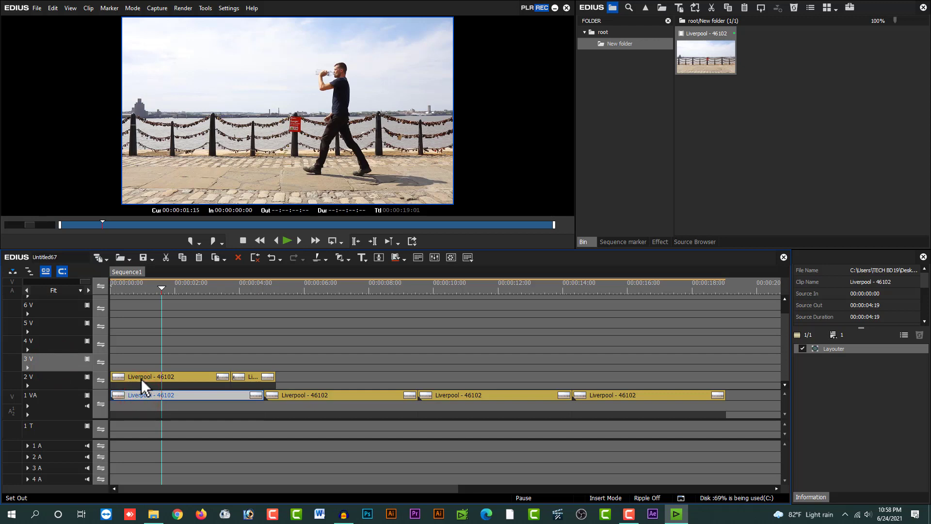
left_click(142, 378)
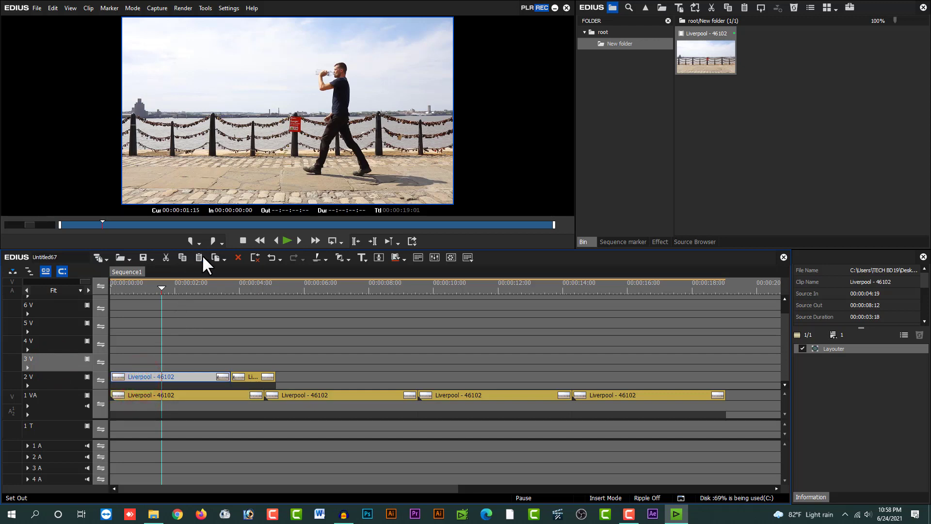
left_click_drag(151, 291, 274, 291)
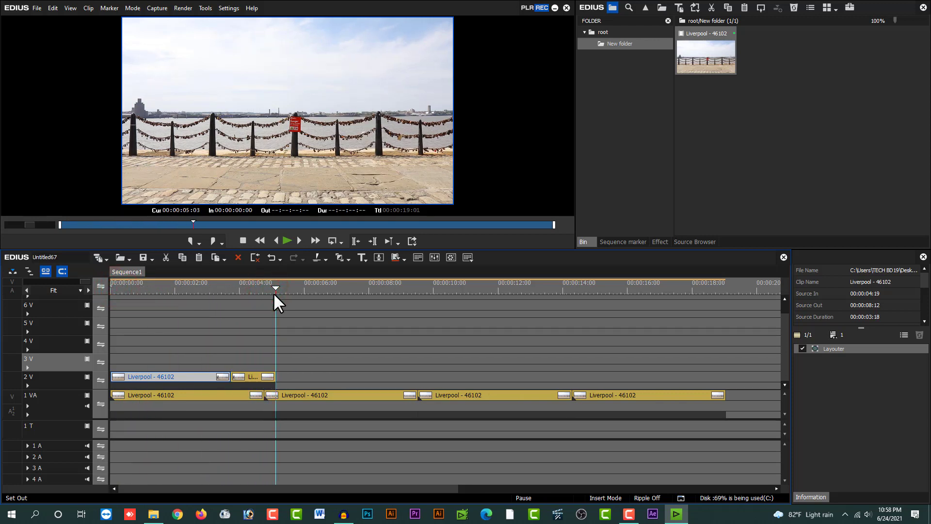
left_click_drag(183, 286, 112, 293)
key("space")
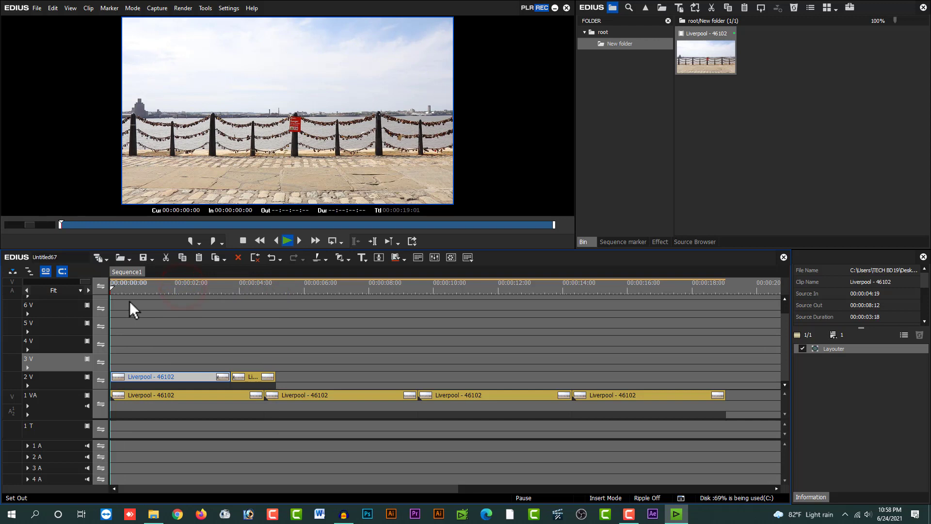
key("space")
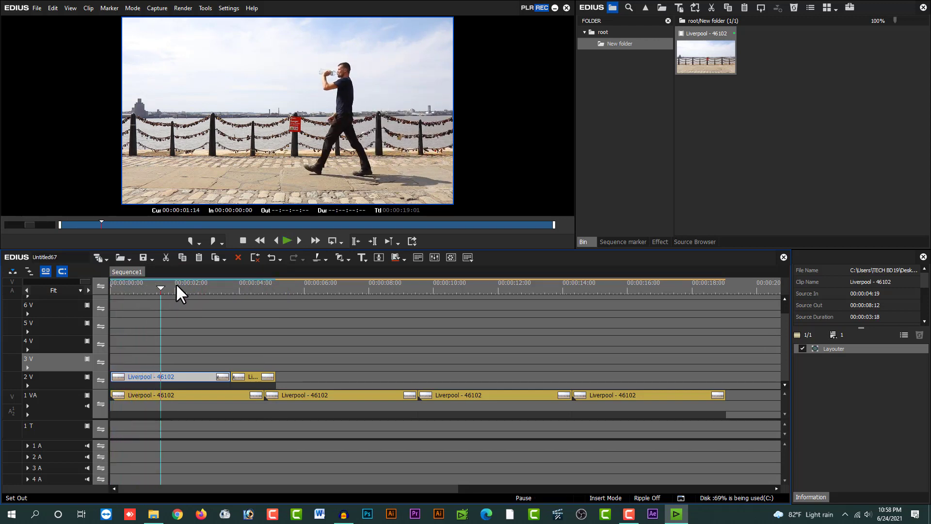
key("ctrl+v")
Review the pasted 3 V clip through to its end near 00:00:05:06 and return to the early part of the sequence
left_click_drag(162, 292, 280, 303)
key("Left")
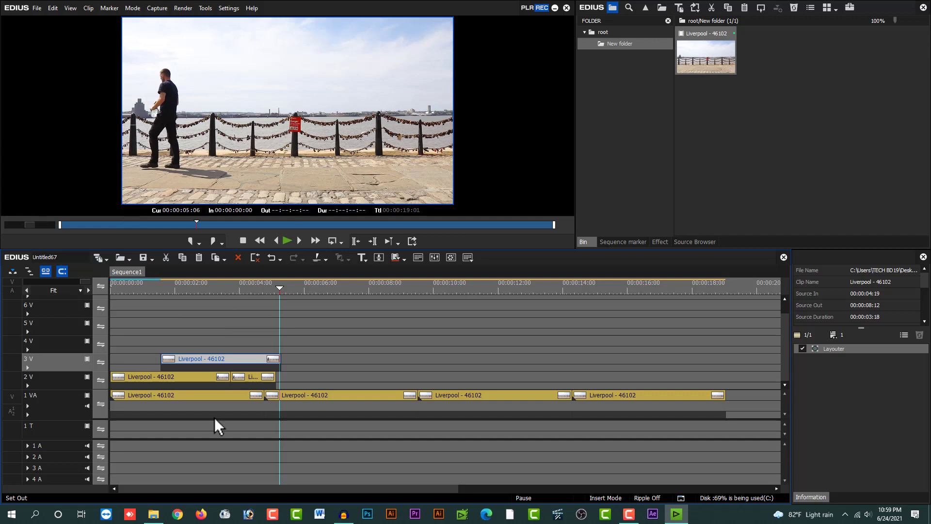
left_click(126, 288)
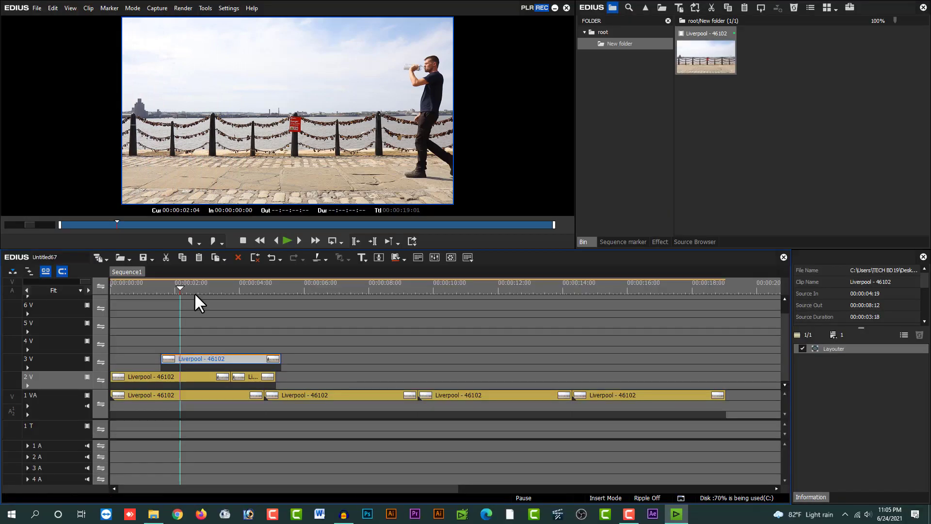
Mute the video of tracks 2 V and 1 VA, leaving only the 3 V clip enabled
left_click(246, 320)
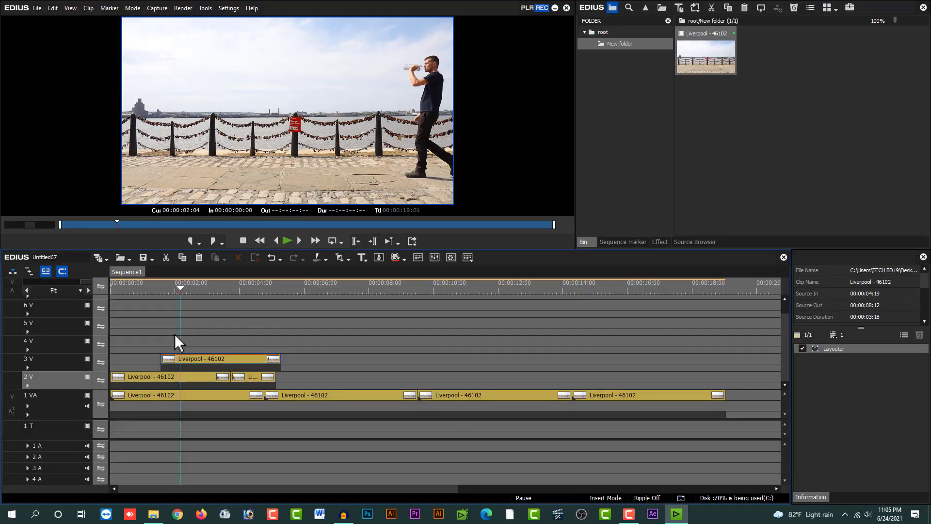
left_click(196, 374)
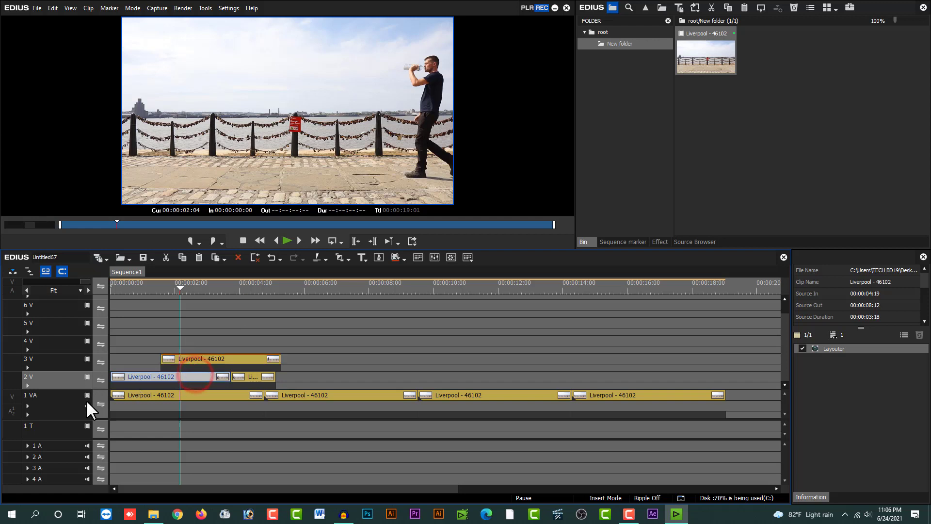
left_click(86, 376)
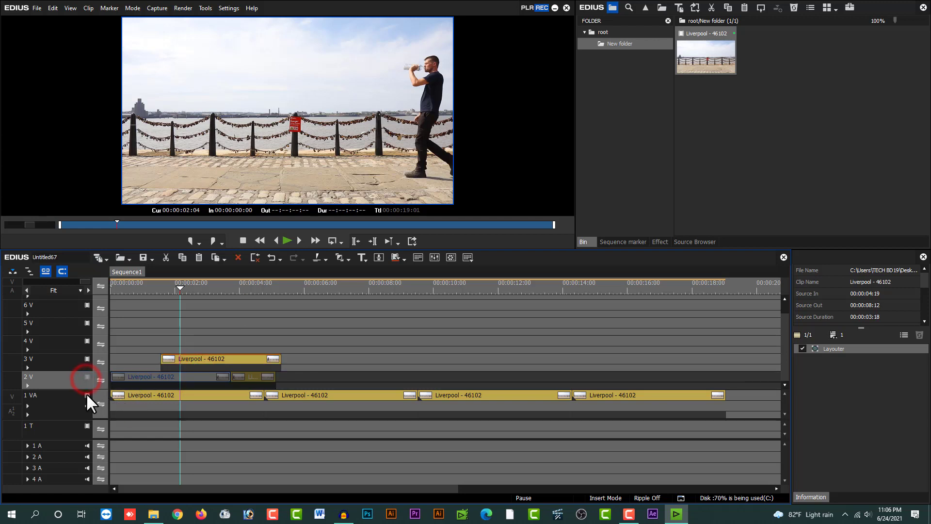
left_click(86, 394)
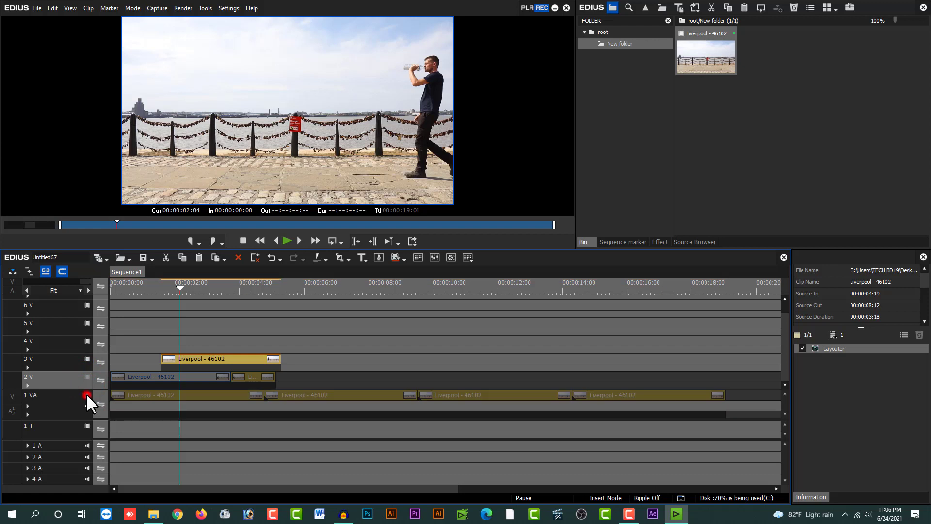
Open the Layouter for the 3 V clip, enable keyframing, and set the left source crop to 100% on the first frame
left_click(174, 362)
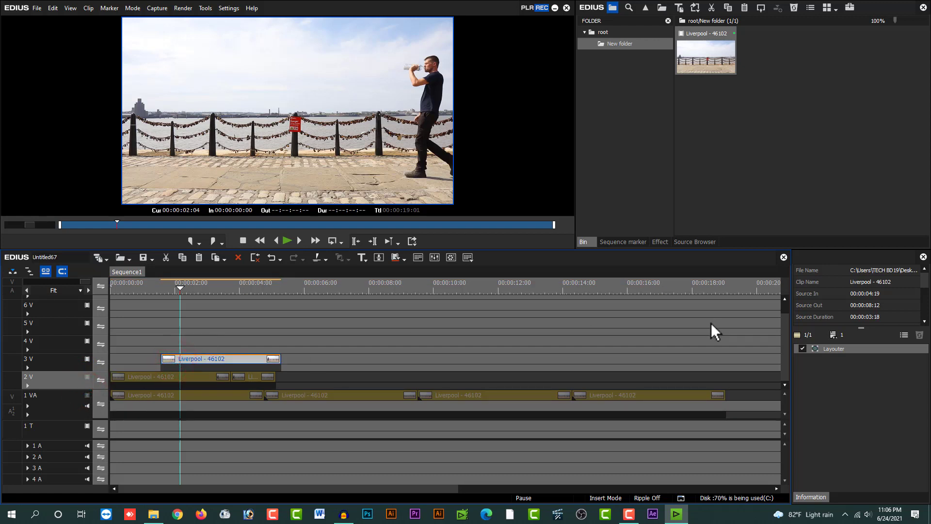
double_click(839, 350)
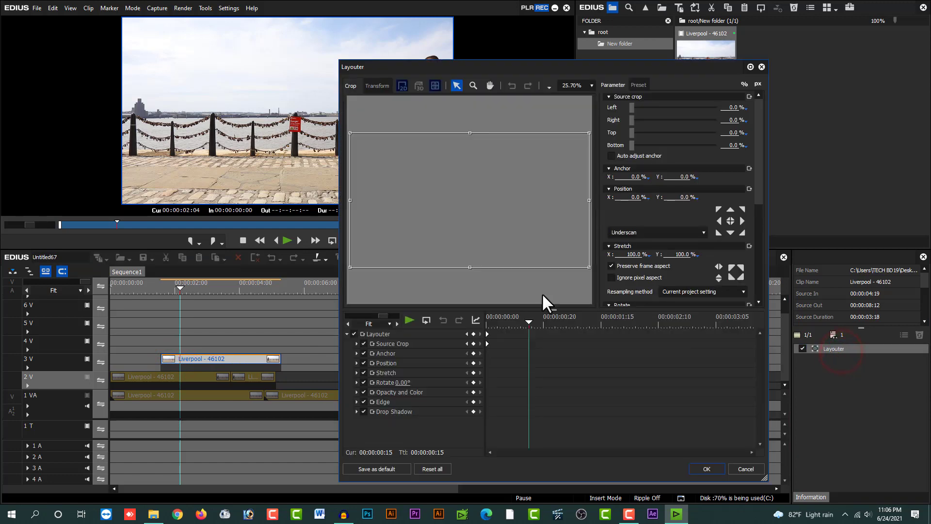
left_click_drag(474, 63, 503, 66)
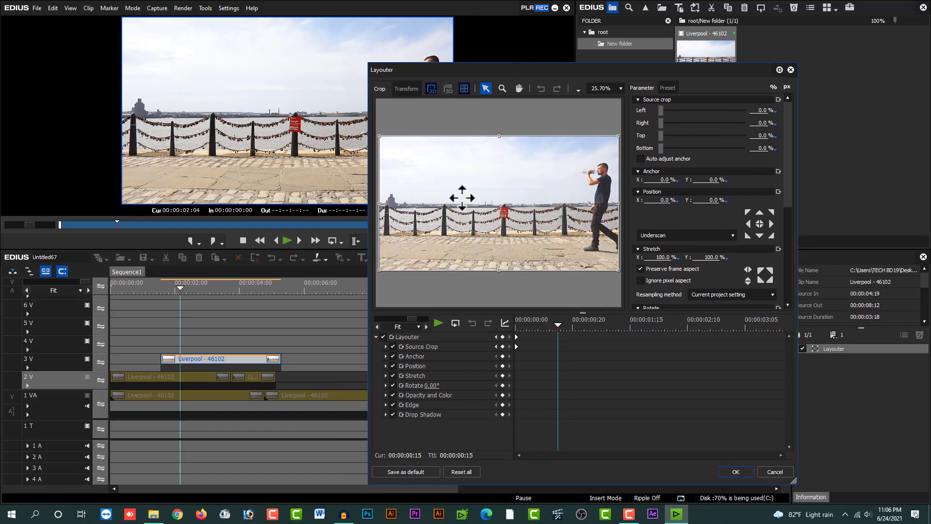
left_click(380, 88)
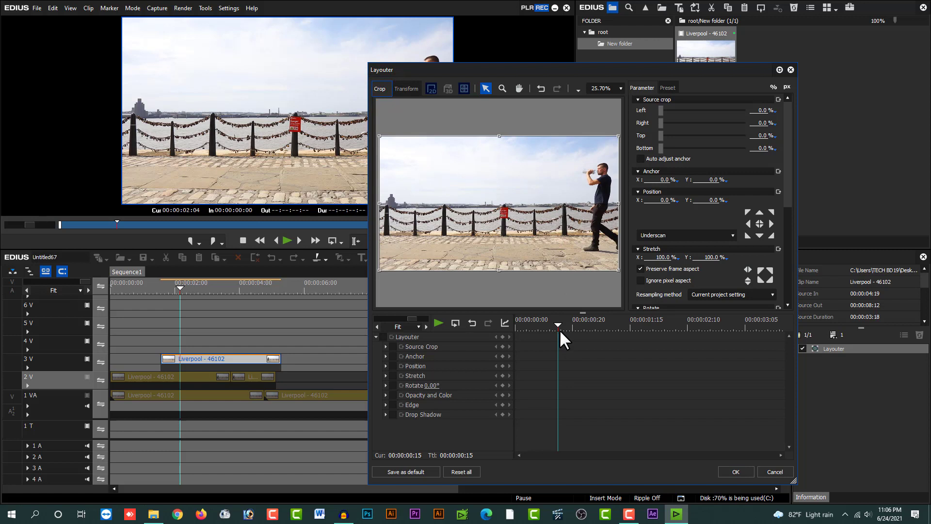
left_click_drag(554, 324, 501, 333)
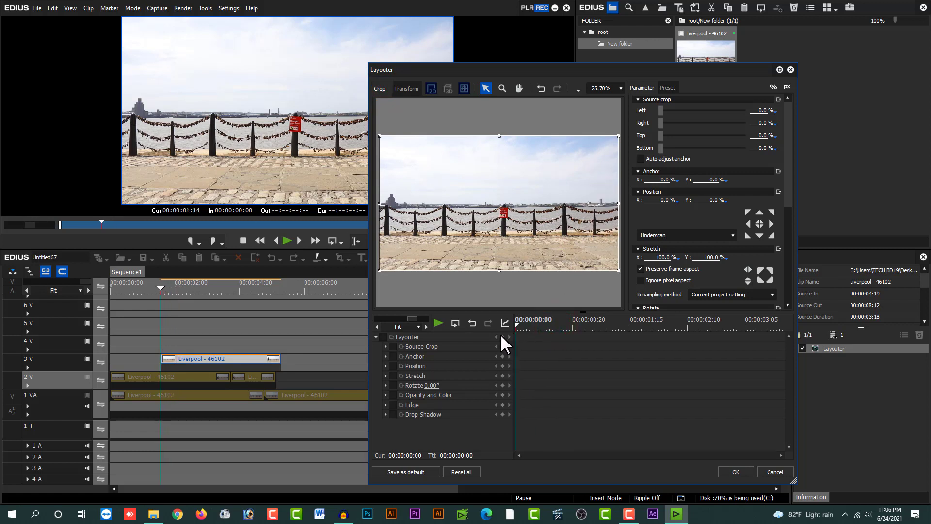
left_click(383, 336)
left_click_drag(659, 108, 745, 109)
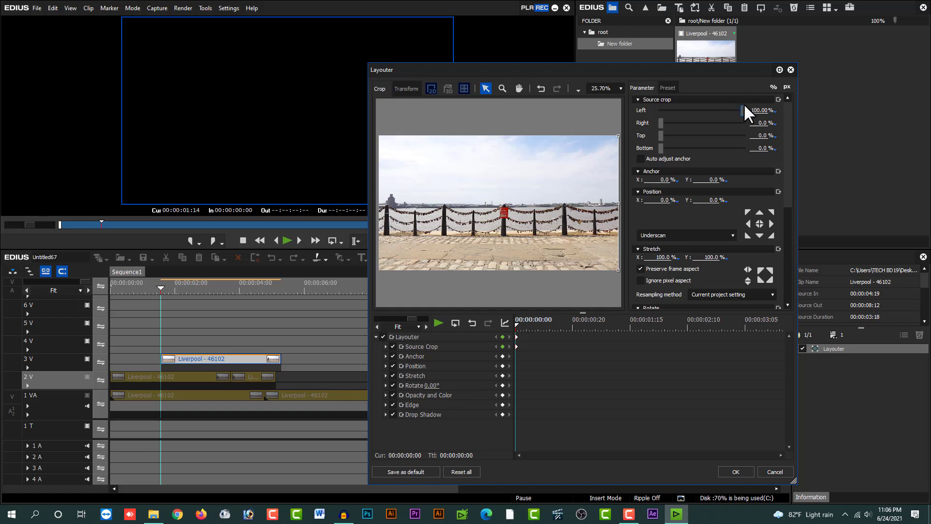
Remove the left source crop completely at the clip's last frame, 00:00:03:18, to complete the crop animation
left_click_drag(661, 69, 691, 102)
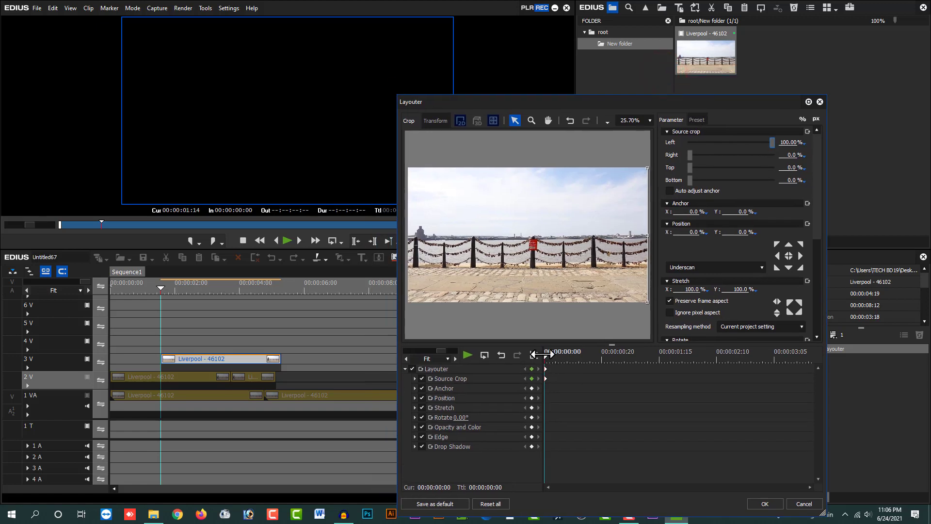
left_click_drag(551, 355, 819, 362)
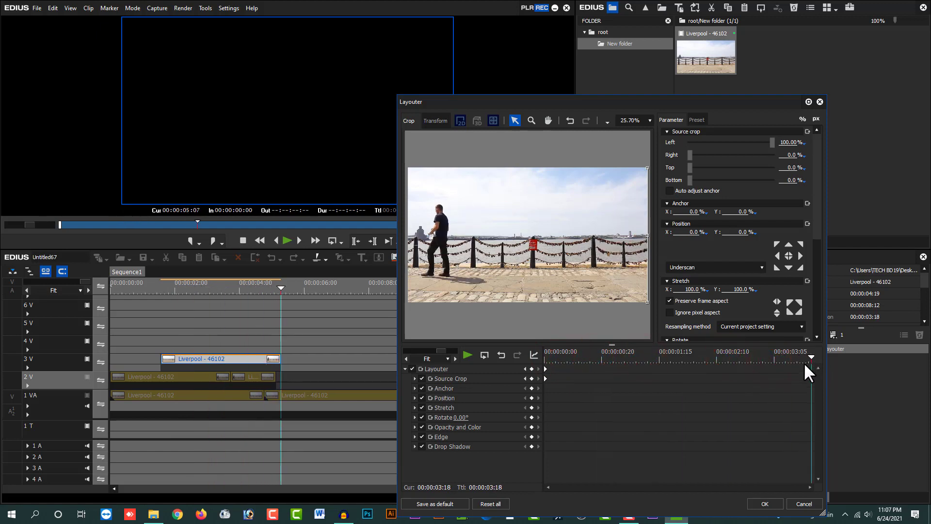
left_click_drag(772, 141, 675, 141)
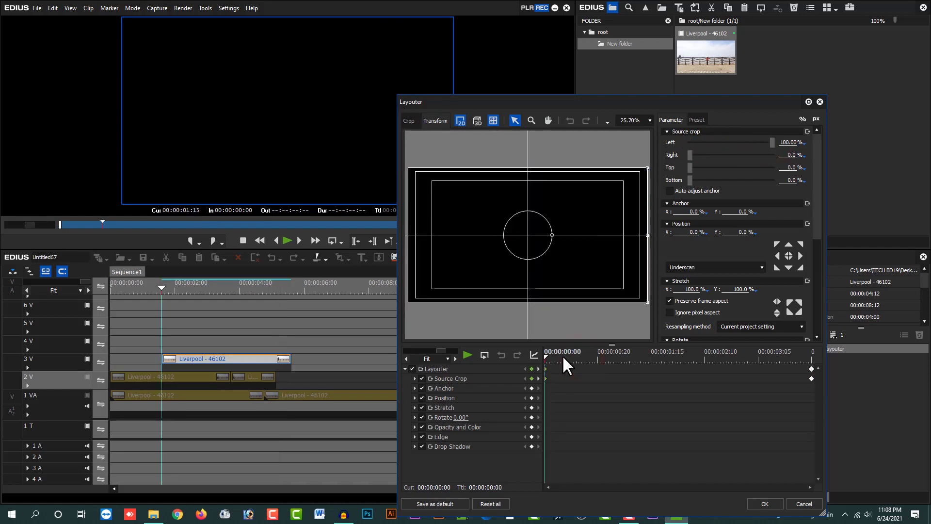
Preview the crop animation from start to end, return to the clip's first frame, and apply the Layouter settings
key("space")
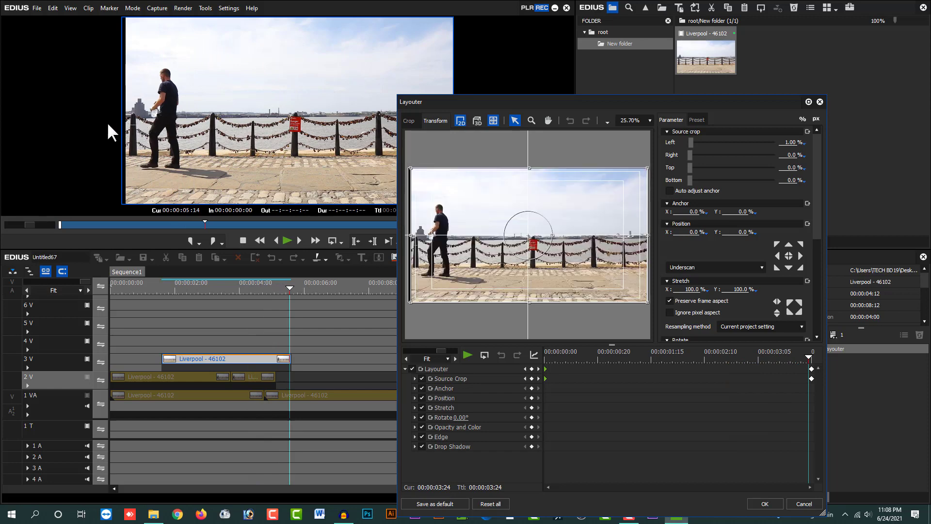
left_click(572, 356)
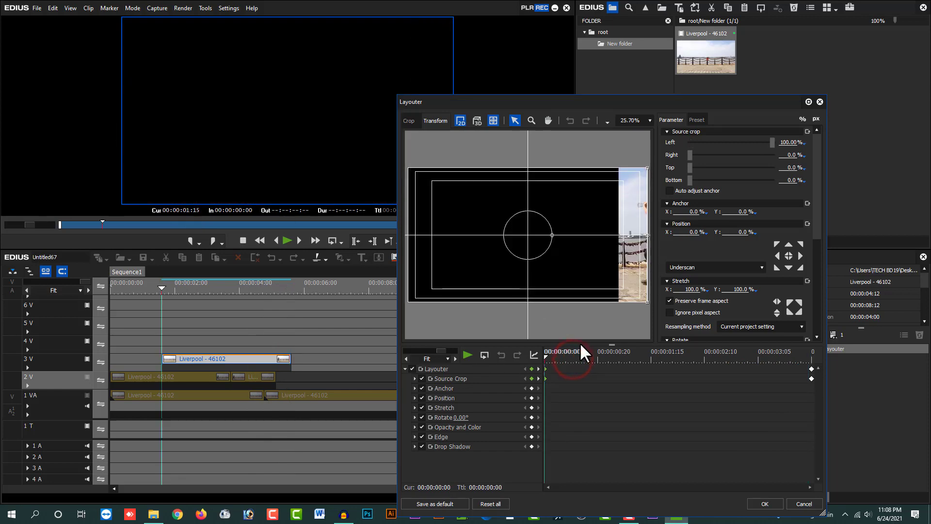
left_click(759, 500)
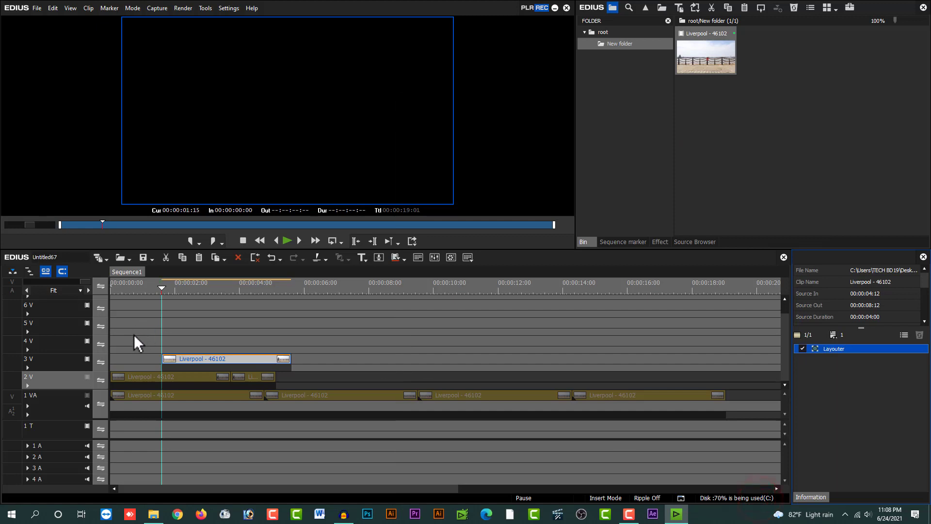
Re-enable the video of tracks 2 V and 1 VA
left_click(172, 377)
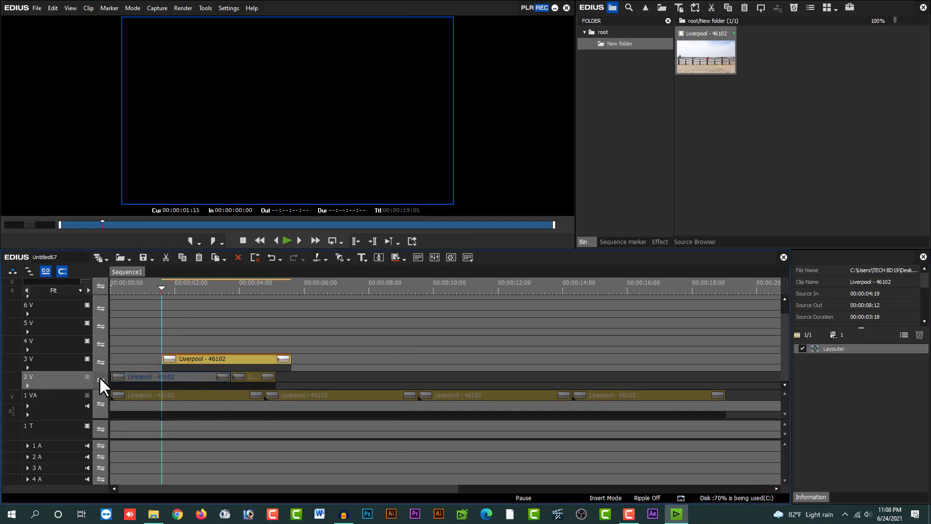
left_click(87, 376)
left_click(87, 394)
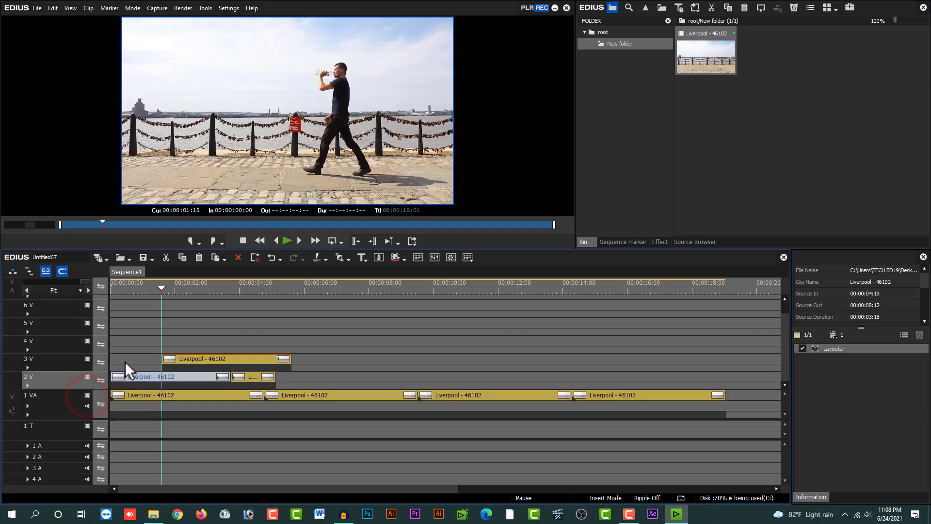
Preview the composite from about 00:00:00:17 to check how the 3 V clone appears beside the first walking man
left_click(142, 289)
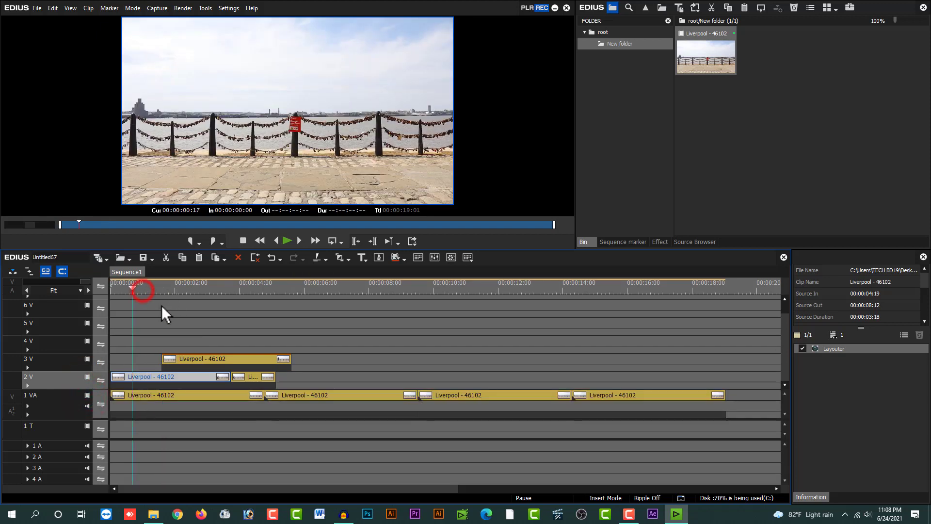
key("space")
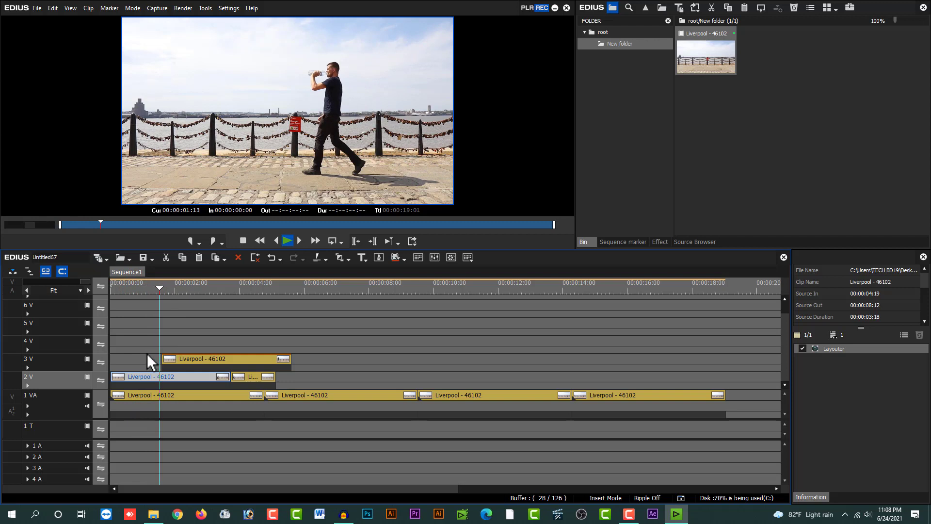
key("space")
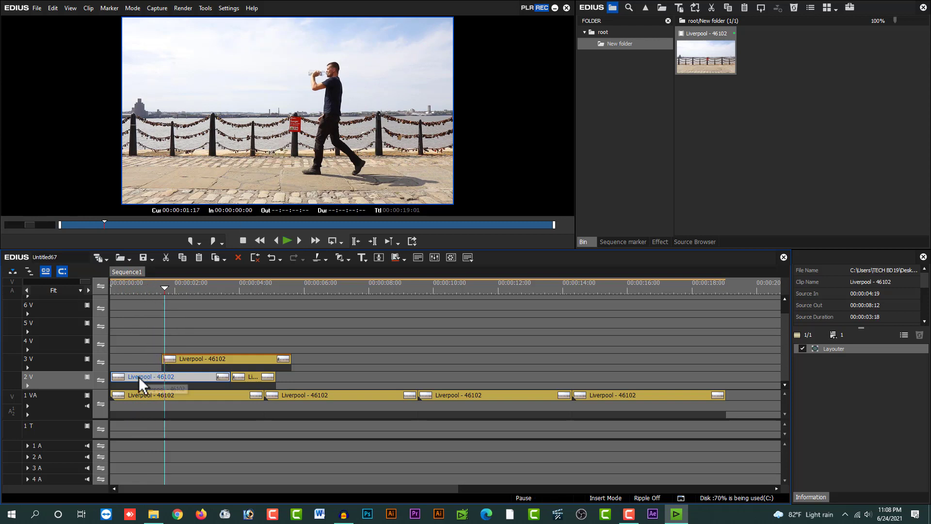
key("space")
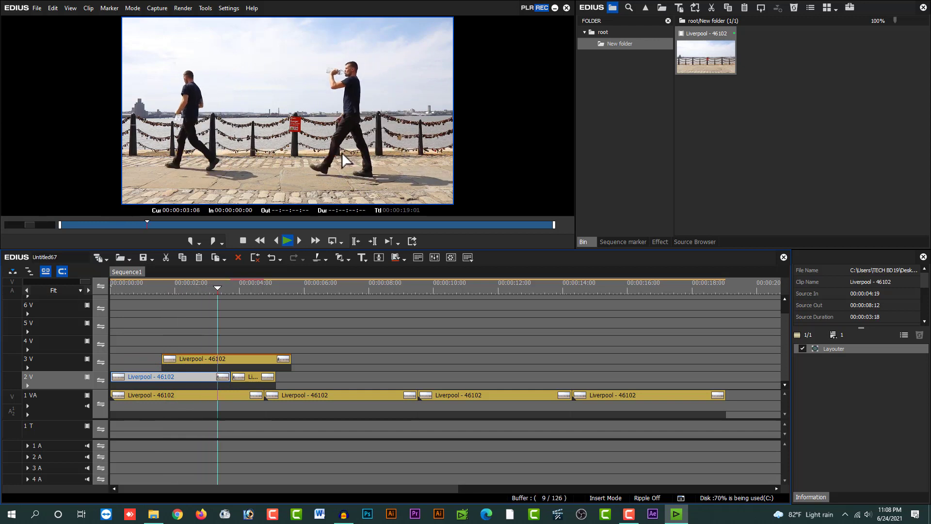
Copy the 3 V clip onto track 4 V and position it to start at about 00:00:03:06
left_click(199, 358)
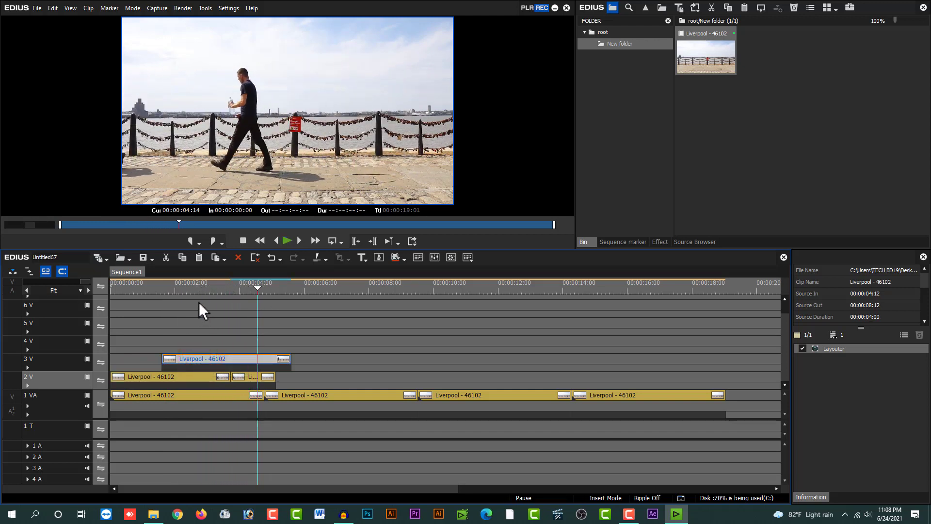
left_click(193, 284)
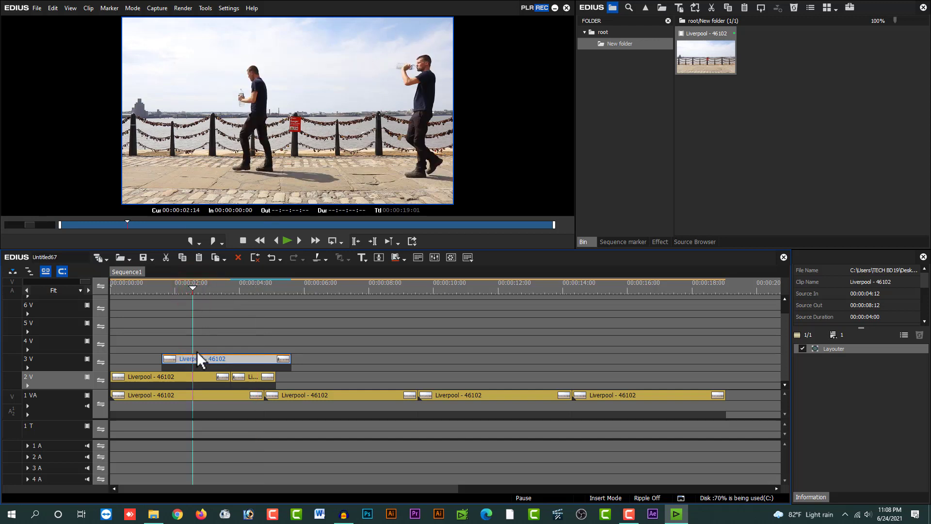
left_click_drag(202, 291, 205, 290)
left_click(220, 359)
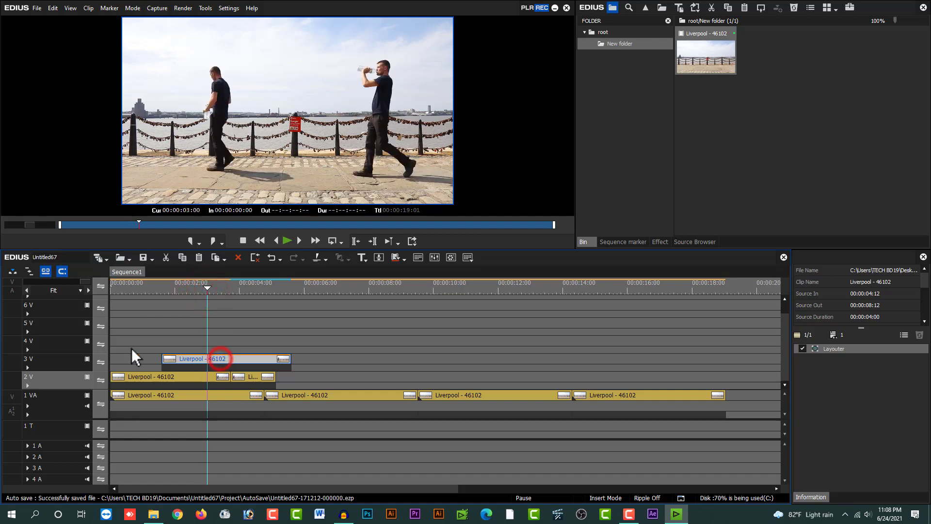
left_click(63, 340)
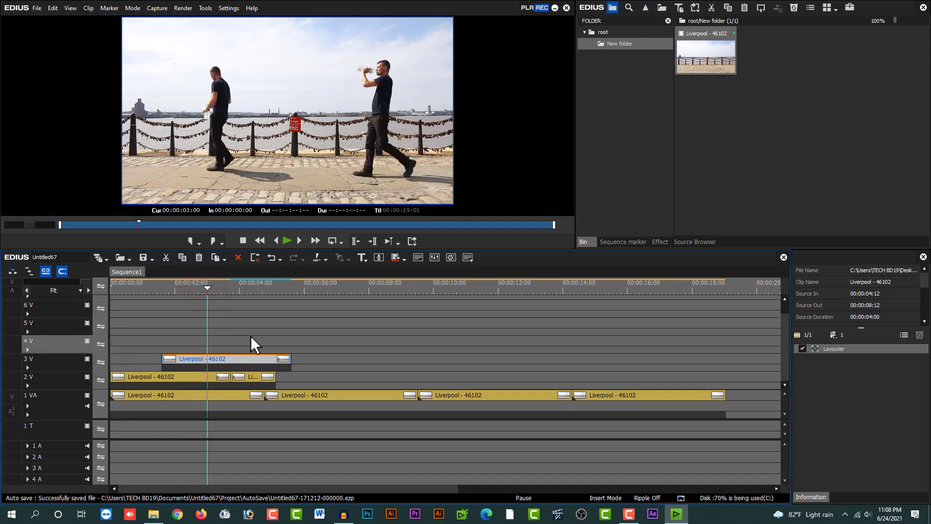
key("ctrl+v")
left_click_drag(226, 339, 234, 339)
Play the sequence from near its start to check the timing of the 4 V clone
key("space")
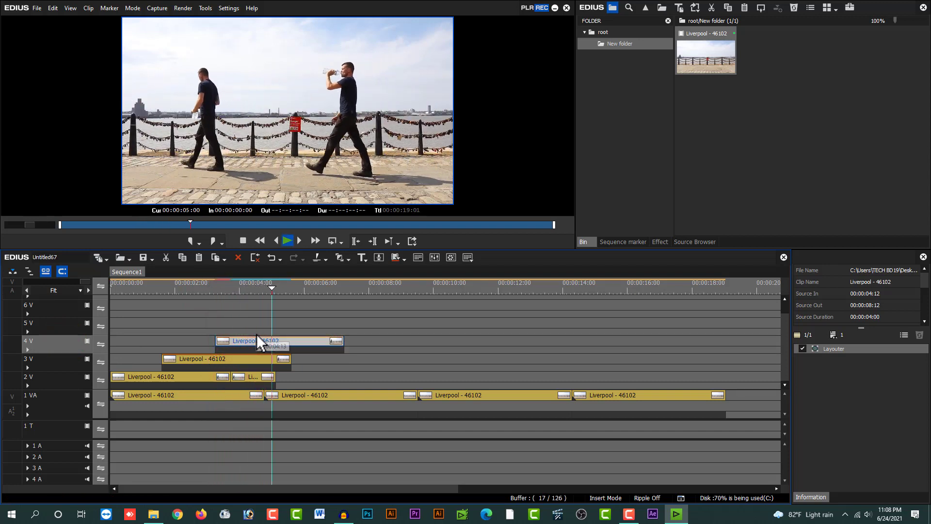
left_click(138, 285)
key("space")
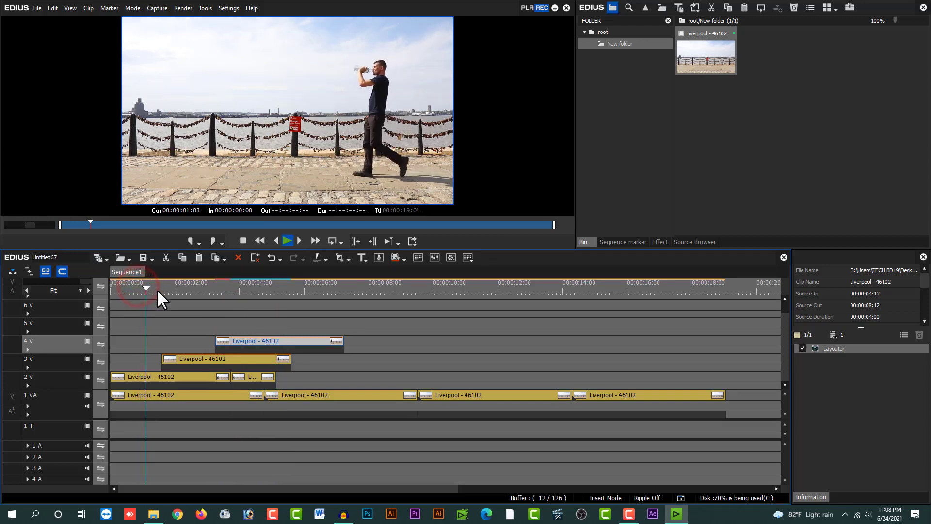
key("space")
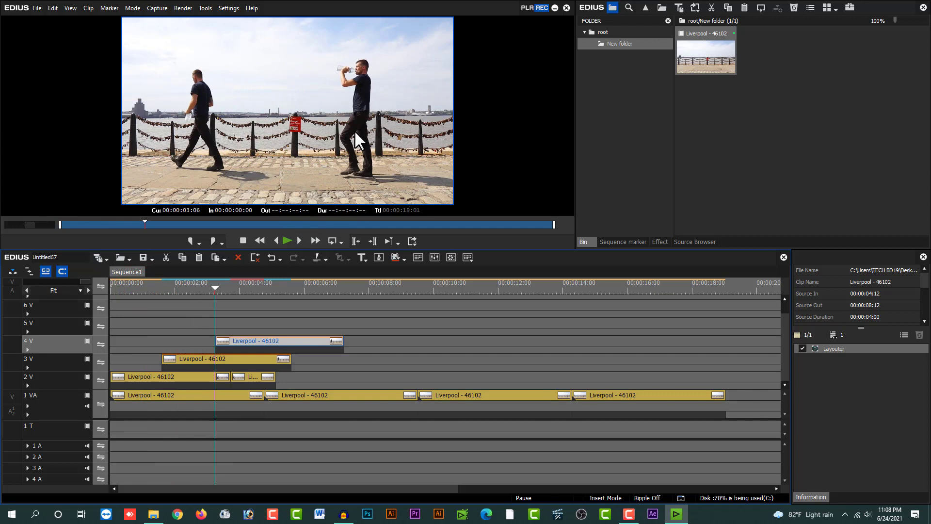
Shift the 3 V clip to about 00:00:00:15 and the 4 V clip to about 00:00:01:09, and preview from the beginning
left_click(193, 358)
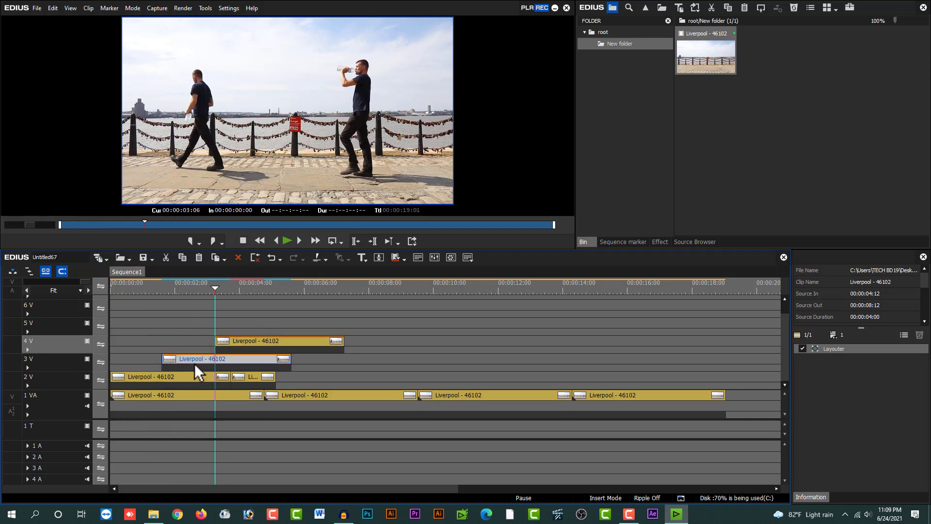
left_click_drag(182, 361, 152, 360)
left_click_drag(233, 341, 173, 342)
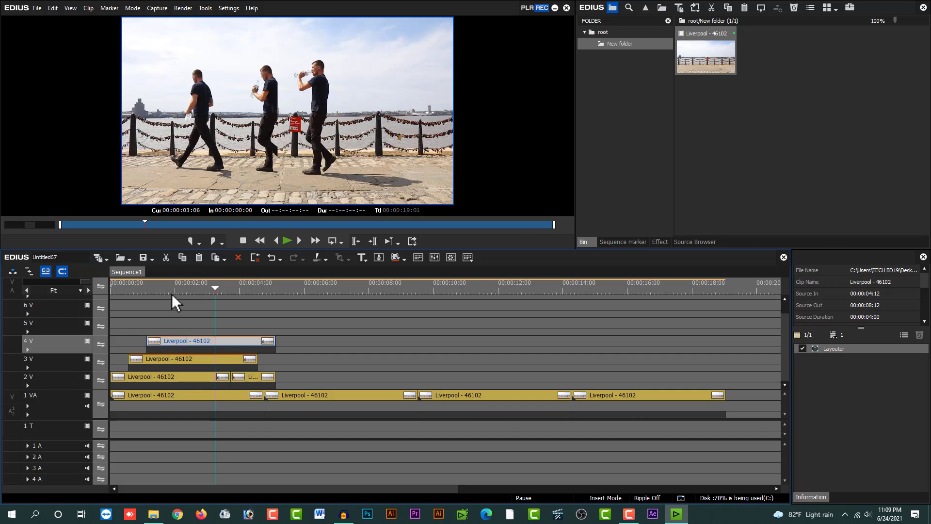
left_click_drag(187, 342, 195, 341)
left_click_drag(130, 286, 75, 287)
key("space")
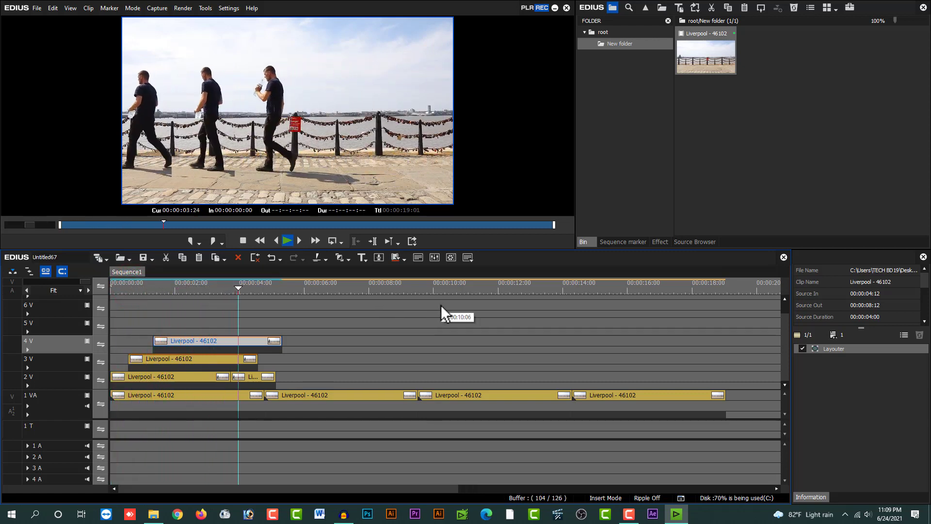
Space the clones apart by moving the 3 V clip to about 00:00:01:04 and the 4 V clip to about 00:00:02:06, and preview them
left_click(130, 286)
left_click_drag(156, 360, 206, 341)
key("space")
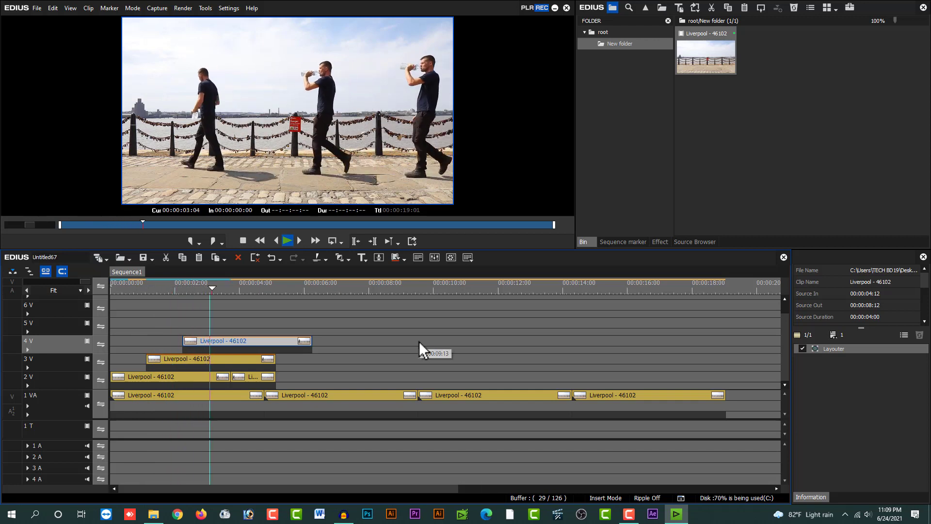
Add staggered copies of the clip on tracks 5 V and 6 V, and extend the 3 V to 6 V clips to about 5 seconds each
left_click(231, 339)
left_click_drag(219, 283, 231, 289)
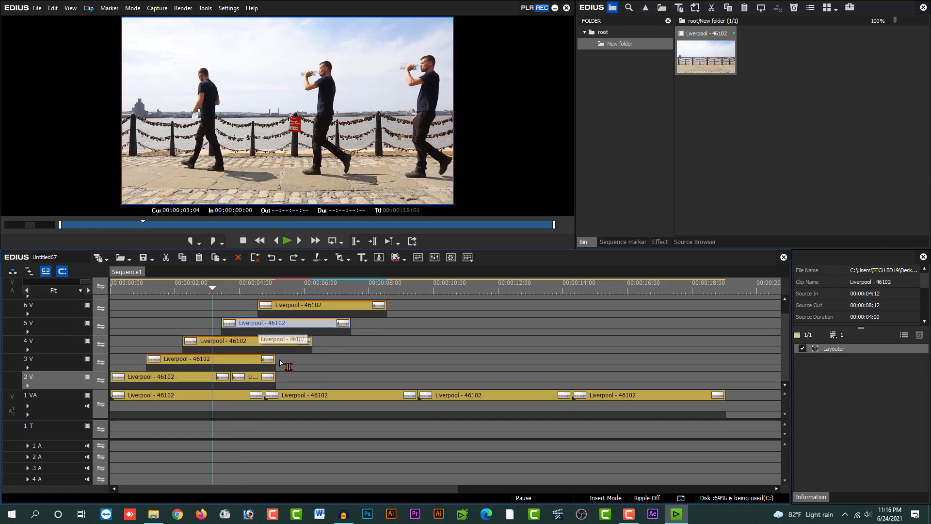
left_click_drag(277, 362, 311, 367)
left_click_drag(311, 342, 427, 308)
Check the extended clip ends and the clone reveals, and play the finished composite from the beginning of the sequence
left_click(396, 289)
key("space")
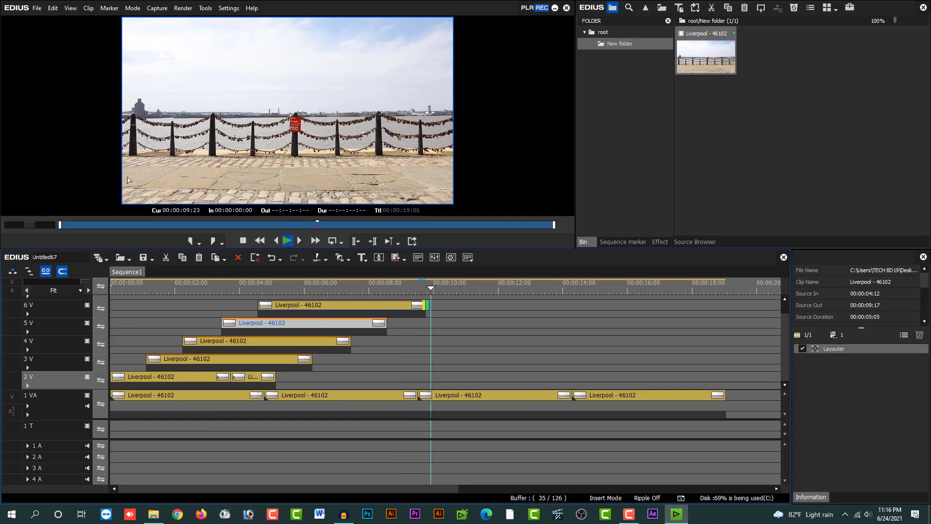
left_click(183, 287)
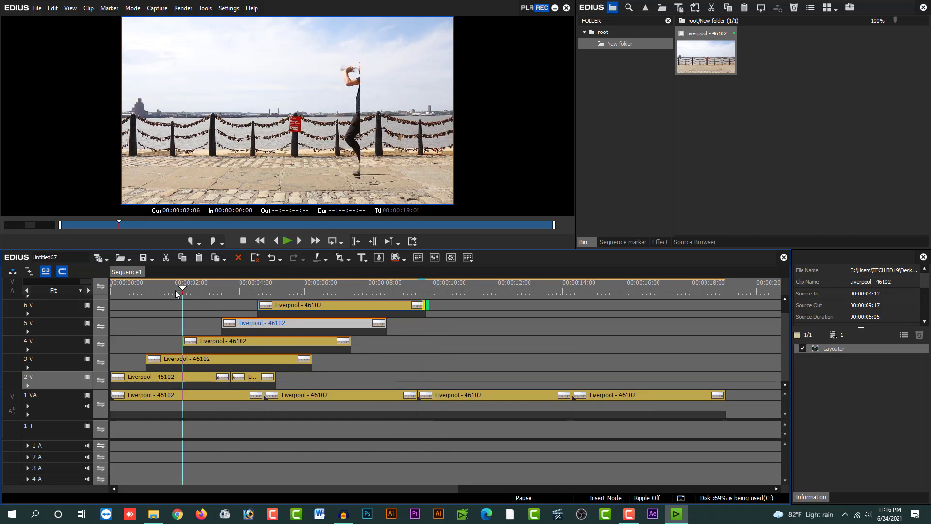
key("space")
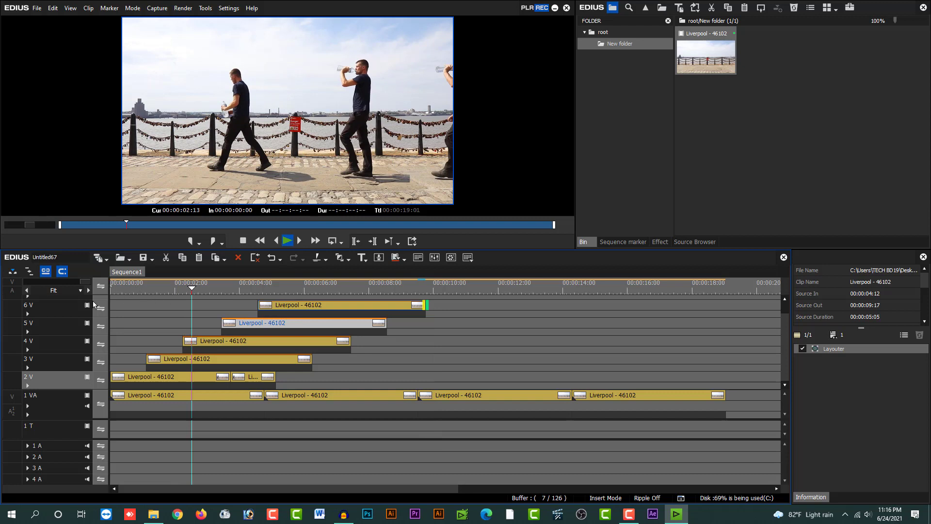
key("Home")
left_click(467, 318)
key("space")
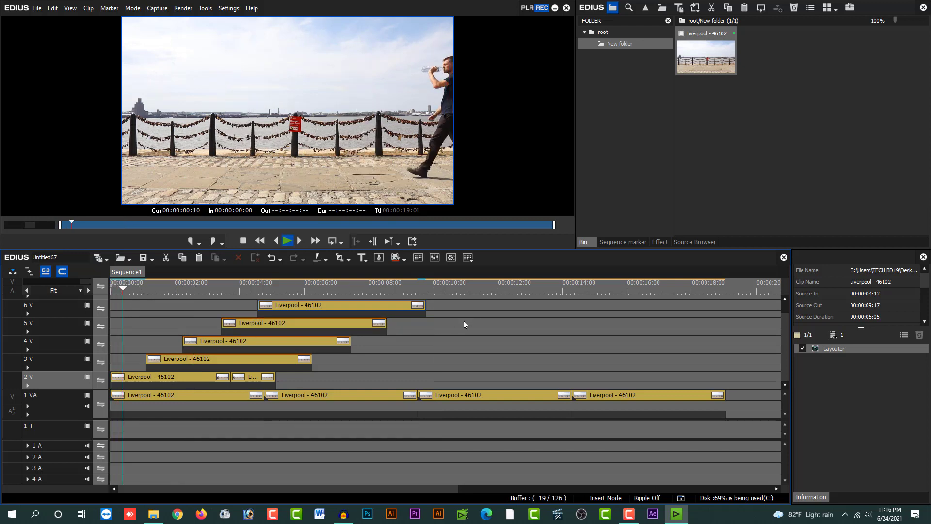